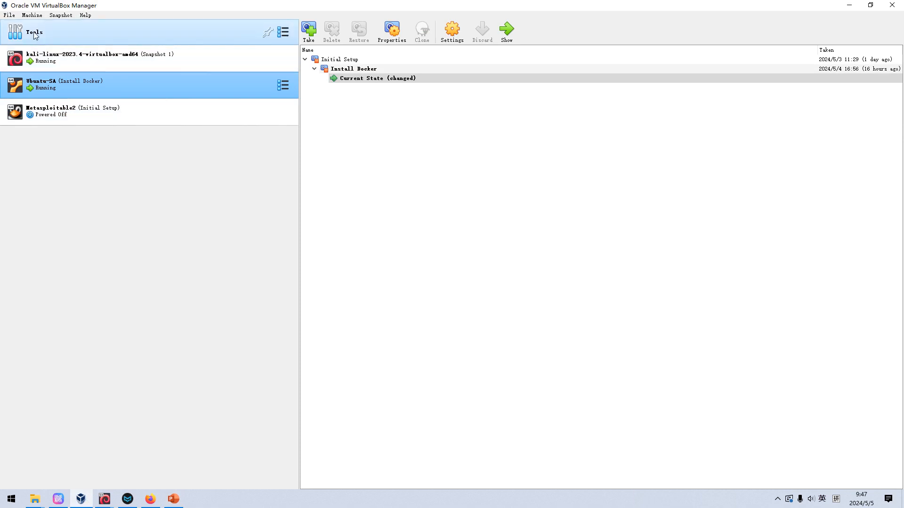
- Start a new virtual machine and name it PfSense-1
left_click(10, 16)
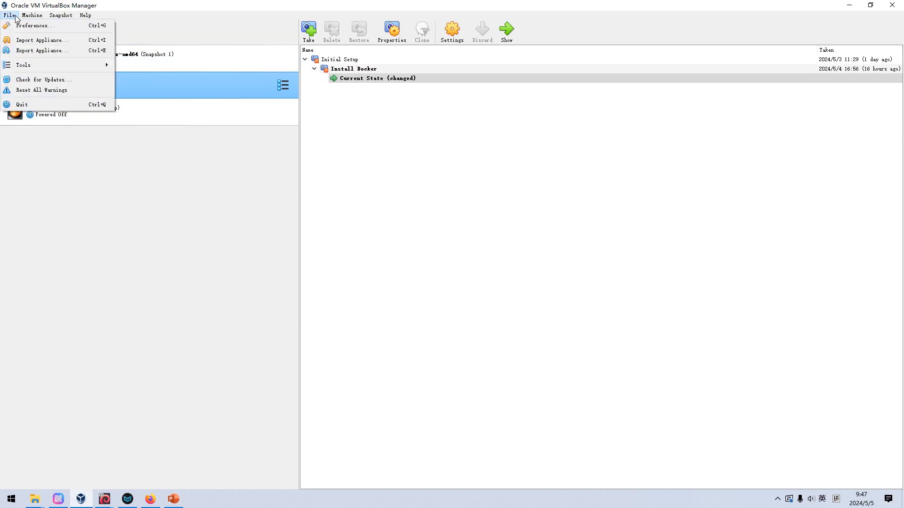
left_click(33, 25)
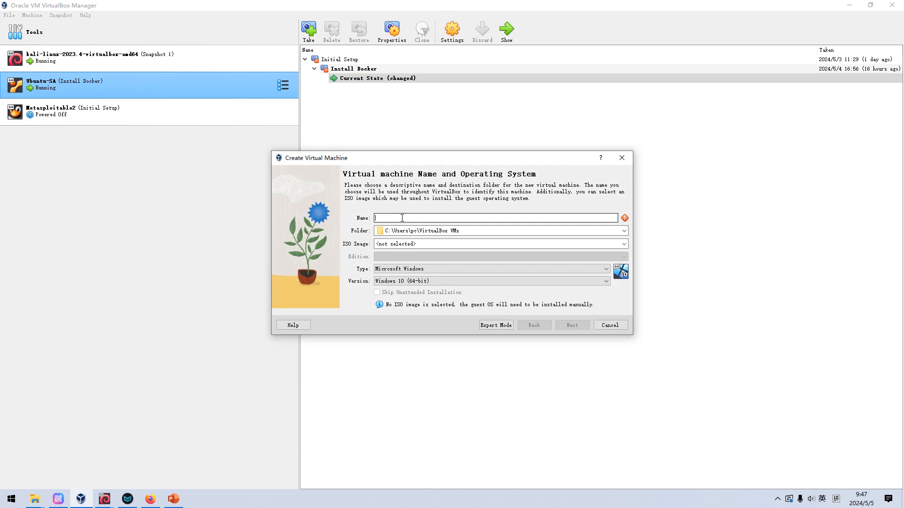
type("PfSense-1")
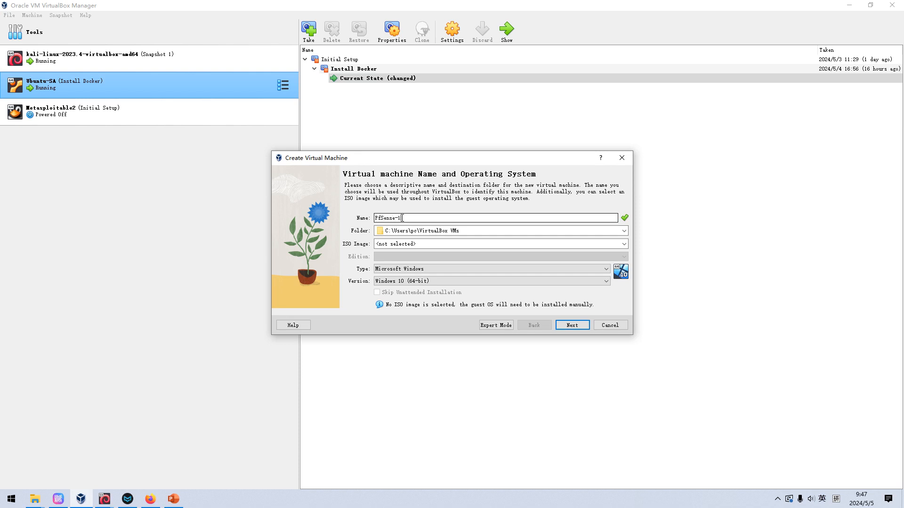
- Create a pfSense-1 folder in G:\Vulnhub_Machines and use it as the machine folder
left_click(623, 230)
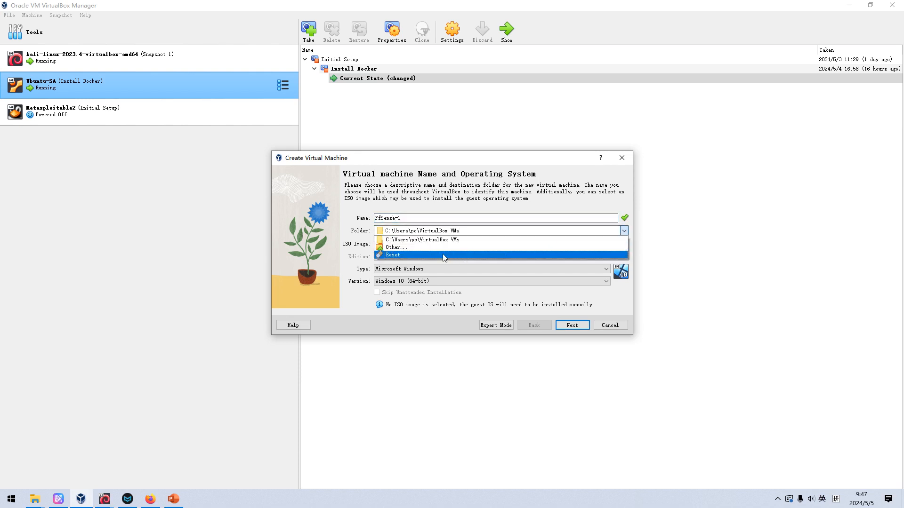
left_click(435, 247)
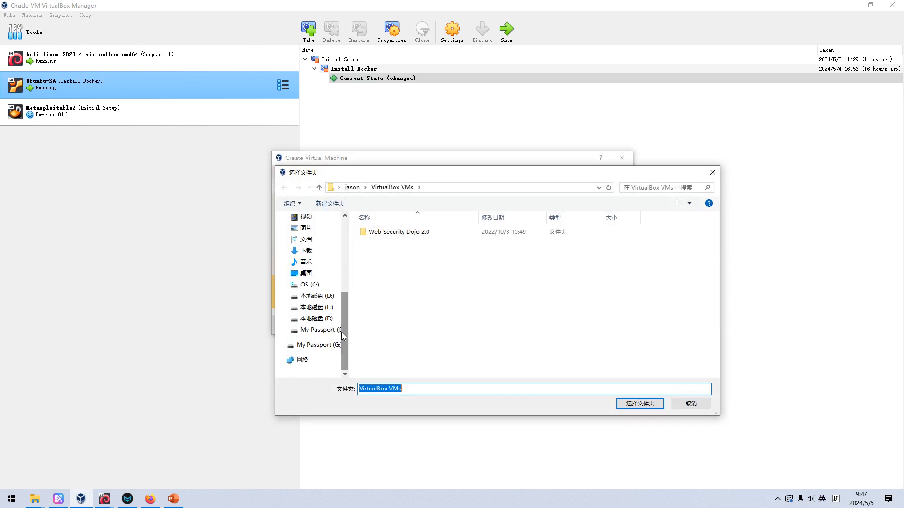
left_click(324, 330)
double_click(390, 301)
left_click(331, 204)
type("p")
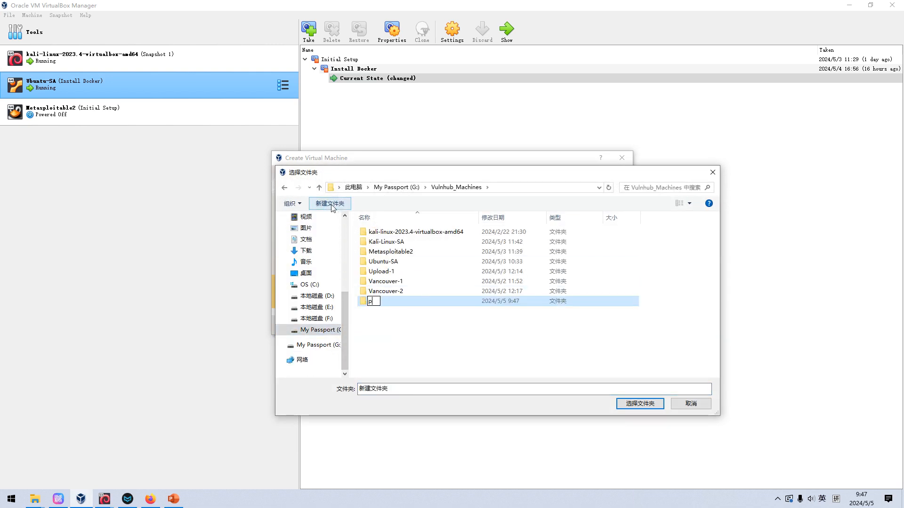
type("f")
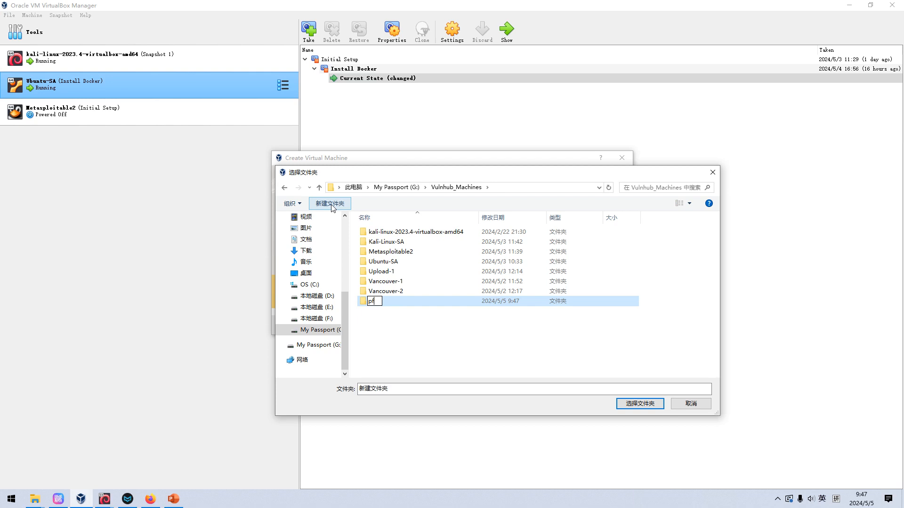
type("Sense-1")
key("Return")
left_click(401, 301)
left_click(632, 403)
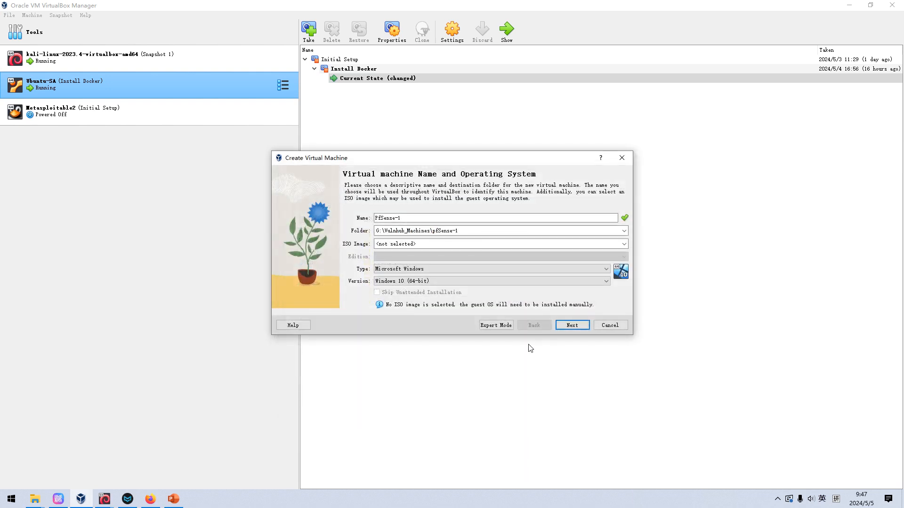
- Set the OS type to Linux, step forward then back, and open the ISO image list
left_click(479, 268)
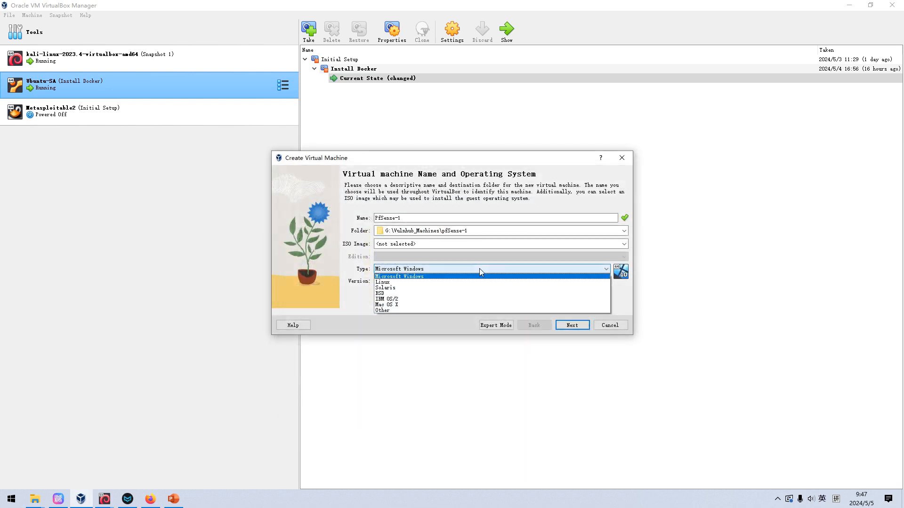
left_click(413, 282)
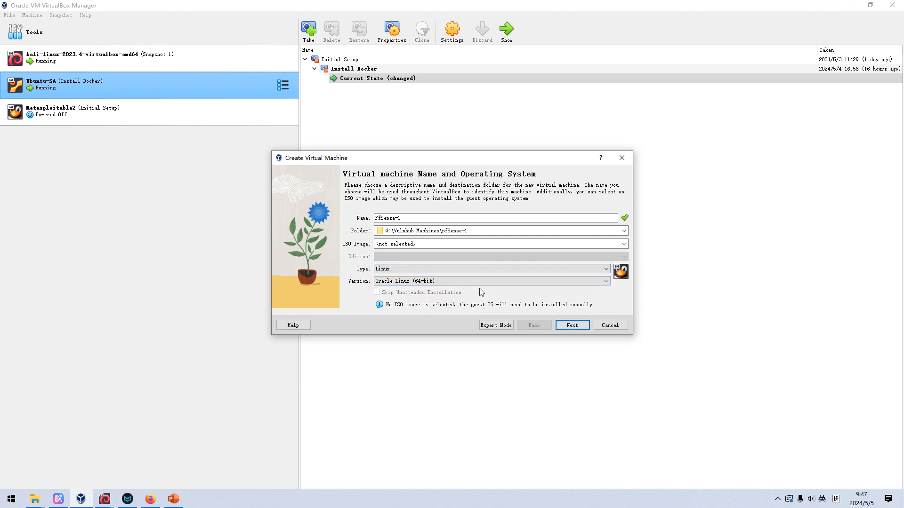
left_click(572, 325)
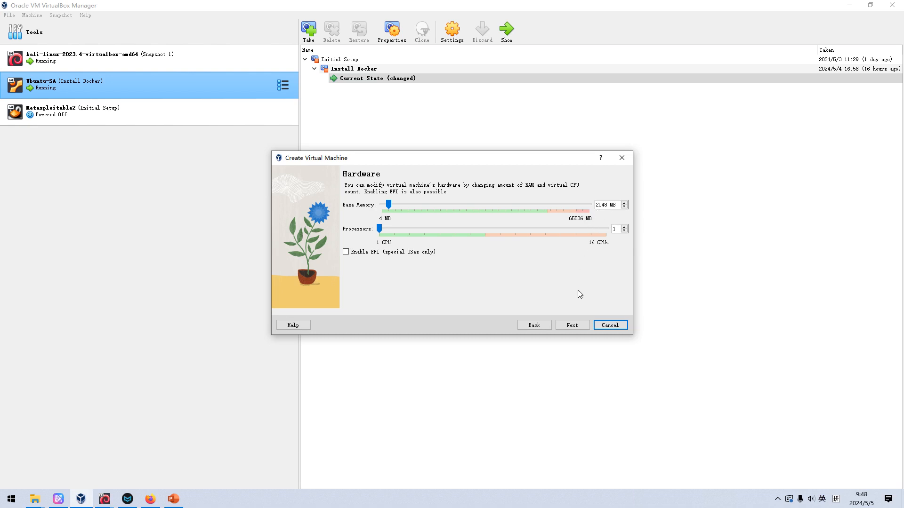
left_click(572, 325)
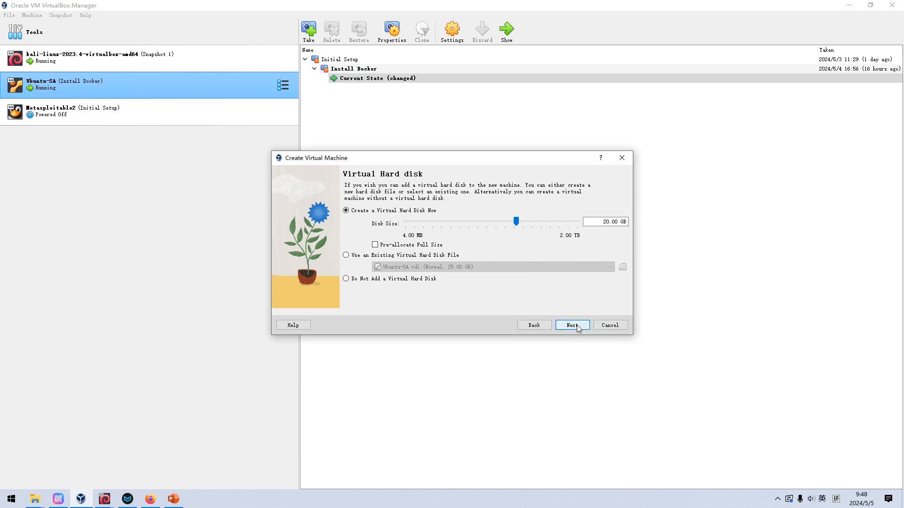
left_click(527, 327)
left_click(528, 327)
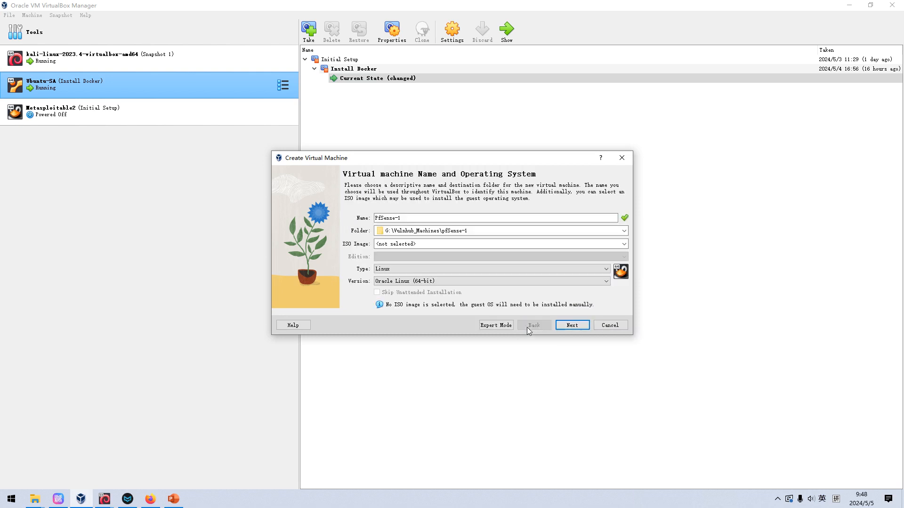
left_click(598, 243)
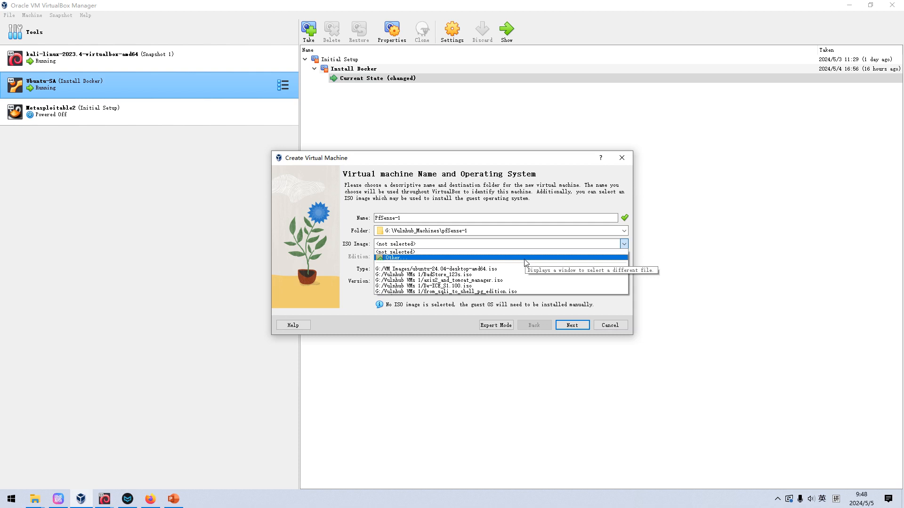
- Attach the pfSense-CE-2.7.0-RELEASE-amd64.iso image to the new machine
left_click(525, 261)
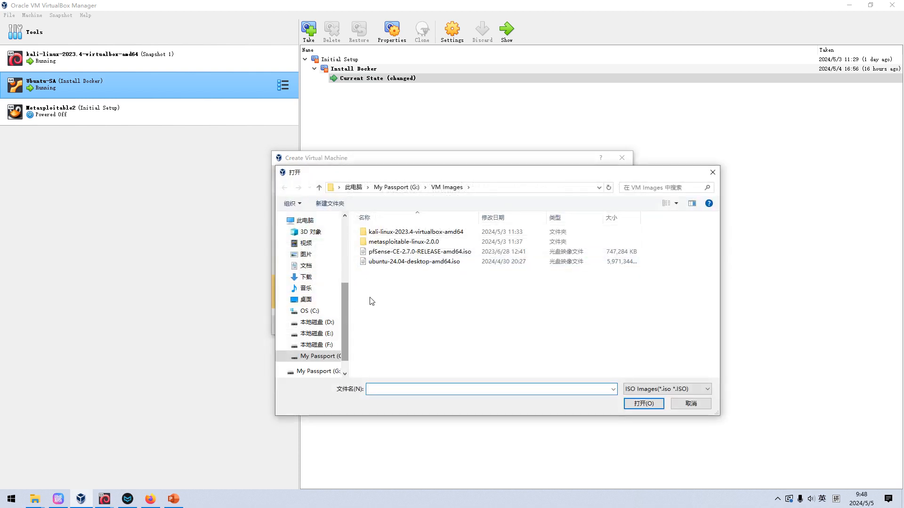
left_click(395, 252)
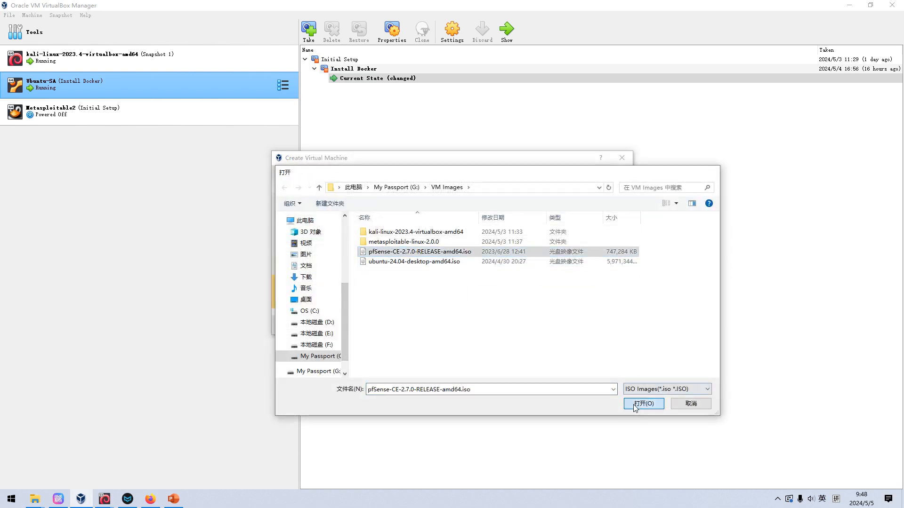
left_click(643, 403)
- Accept the hardware, 2.00 GB virtual disk and summary pages and finish creating PfSense-1
left_click(572, 332)
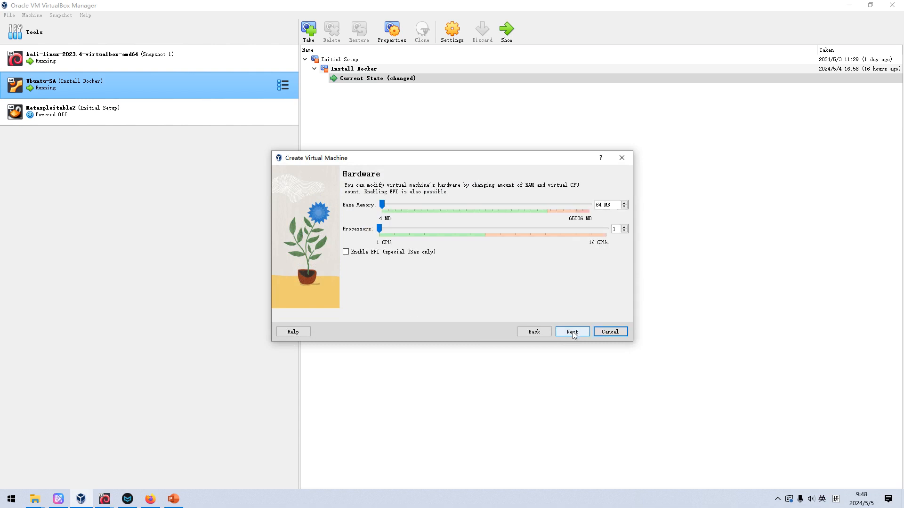
left_click(572, 332)
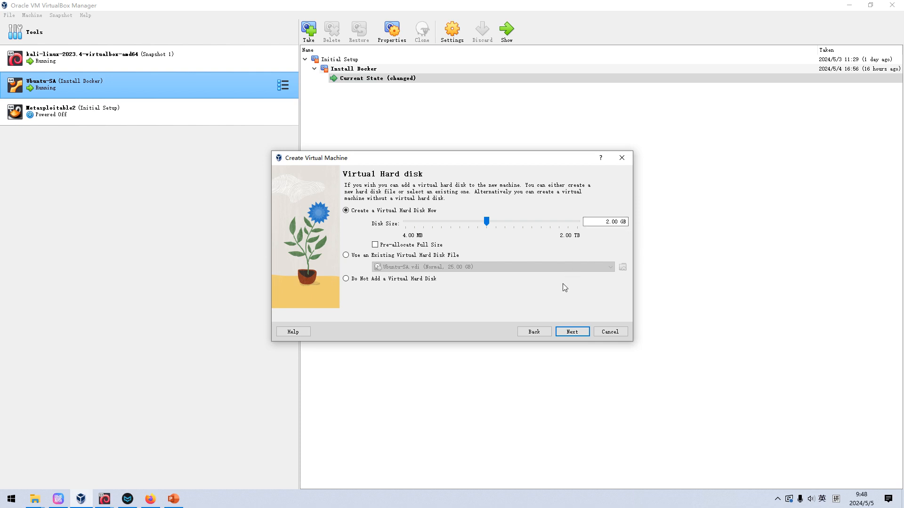
left_click(571, 332)
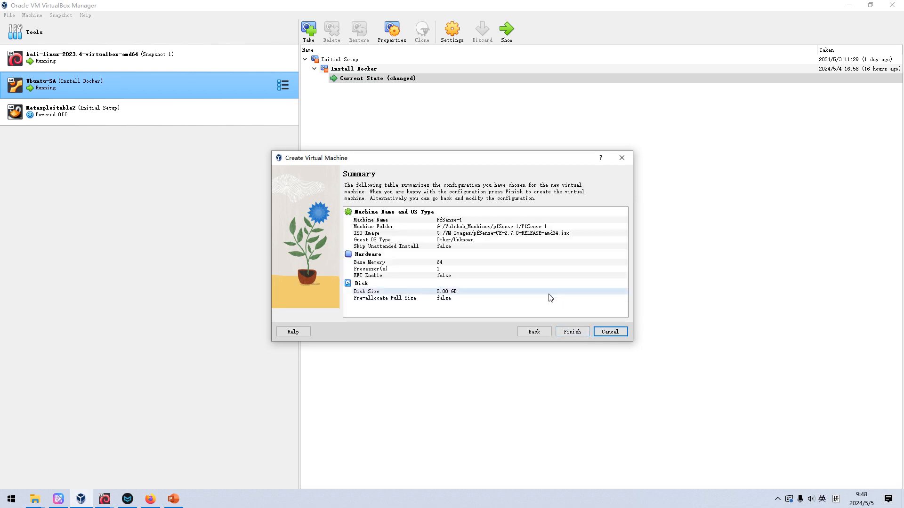
left_click(571, 332)
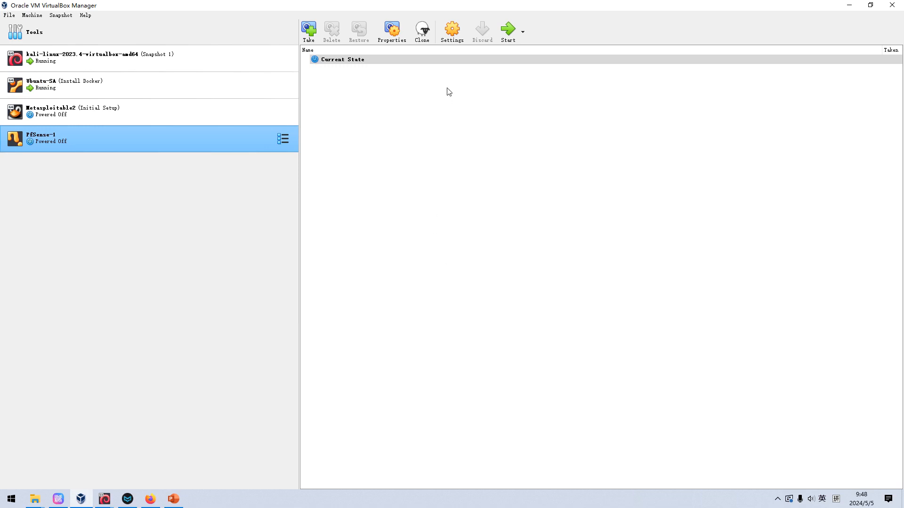
- Enable Adapter 2 on PfSense-1 as a Host-only Adapter and save the network settings
left_click(451, 38)
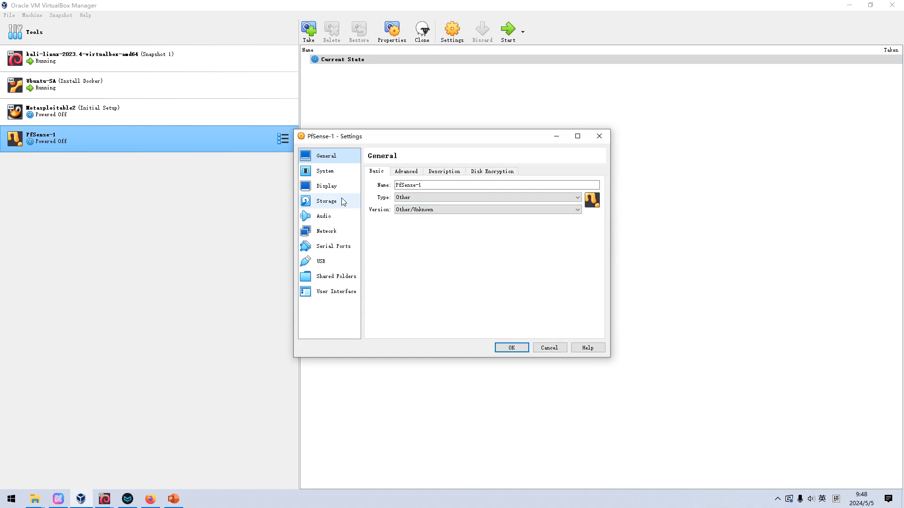
left_click(334, 232)
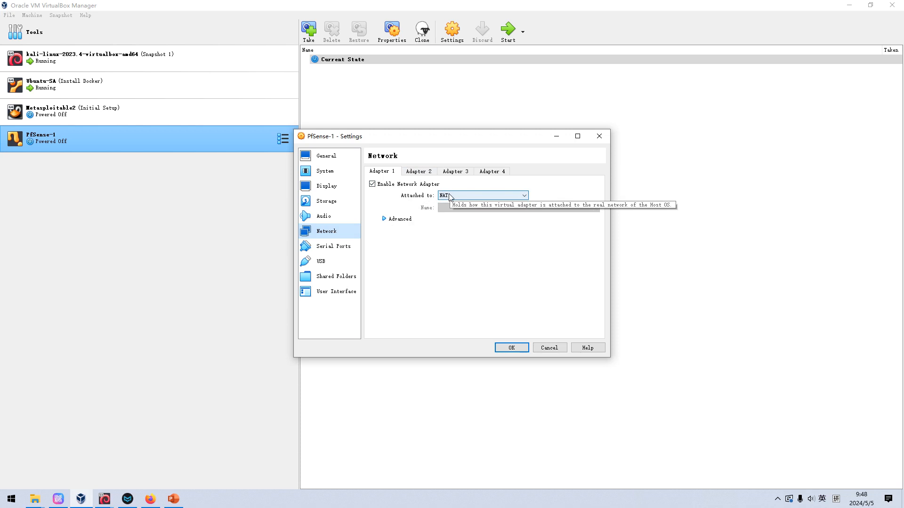
left_click(416, 172)
left_click(394, 184)
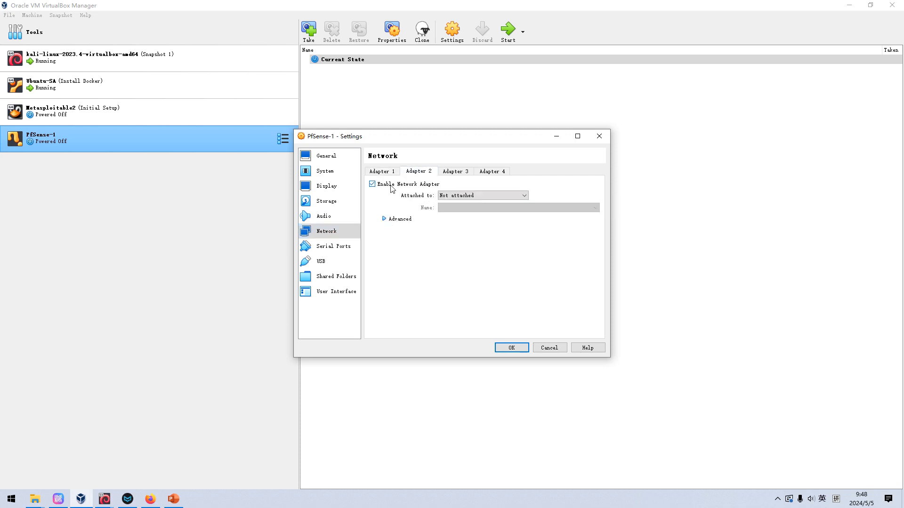
left_click(462, 198)
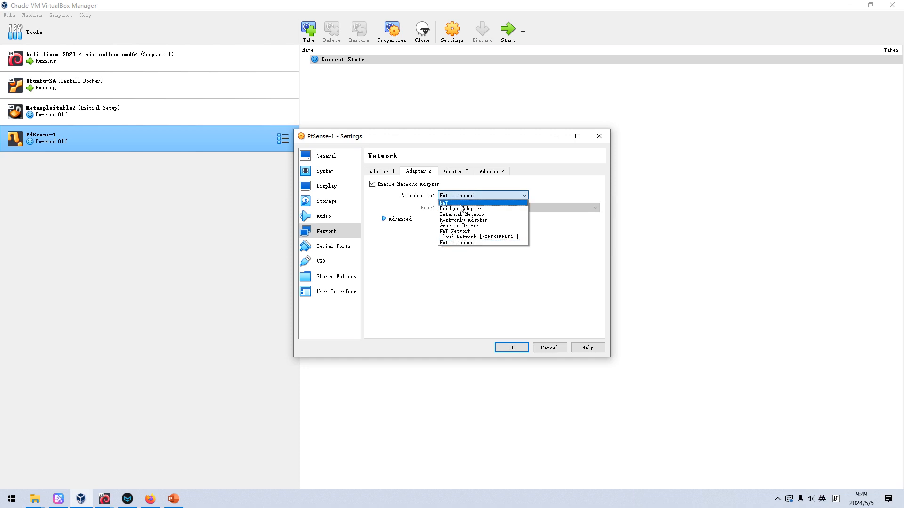
left_click(460, 220)
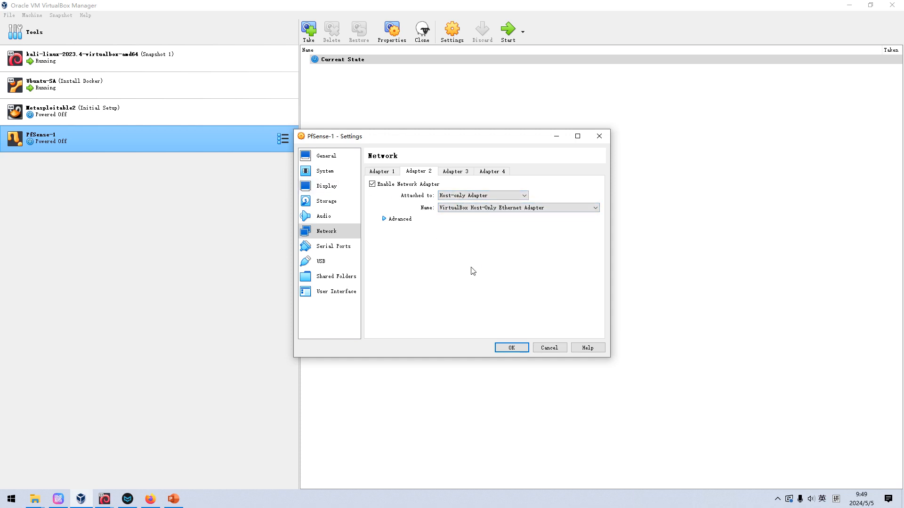
left_click(509, 349)
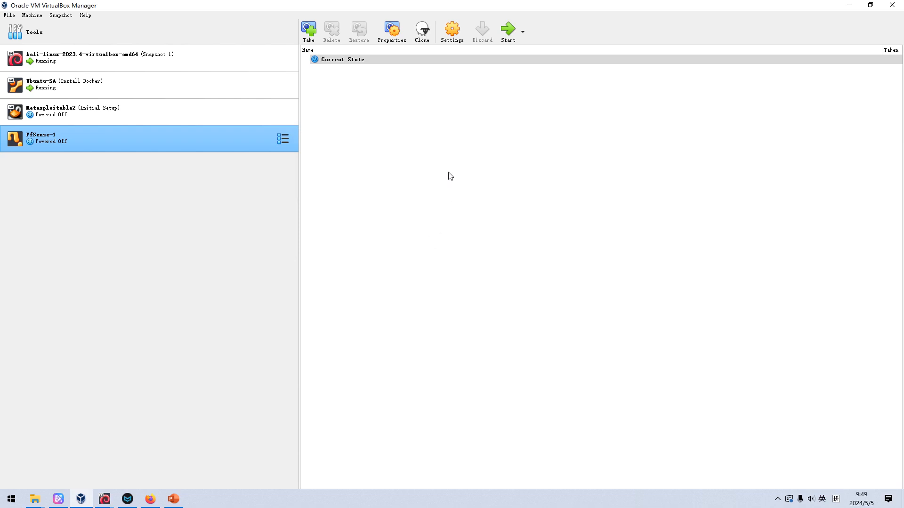
- Power on PfSense-1 and switch back to the PowerPoint lab-setup slides
left_click(507, 37)
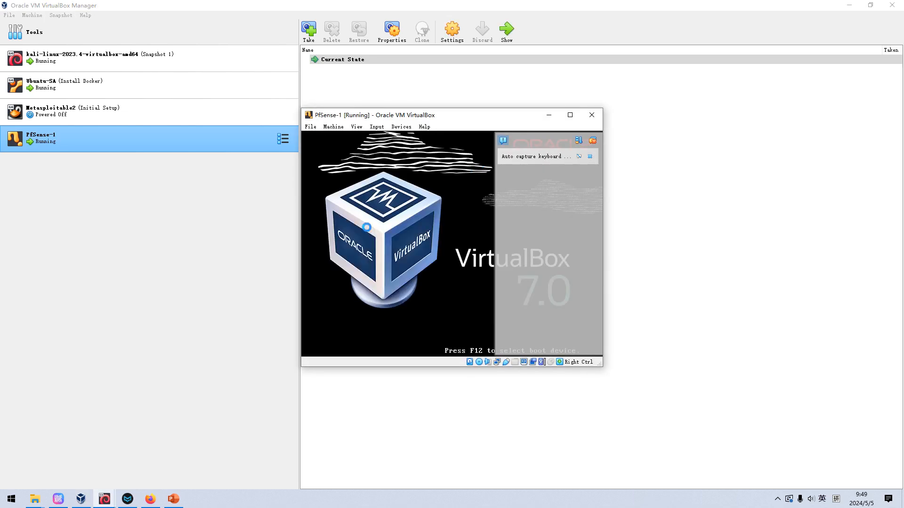
left_click(174, 499)
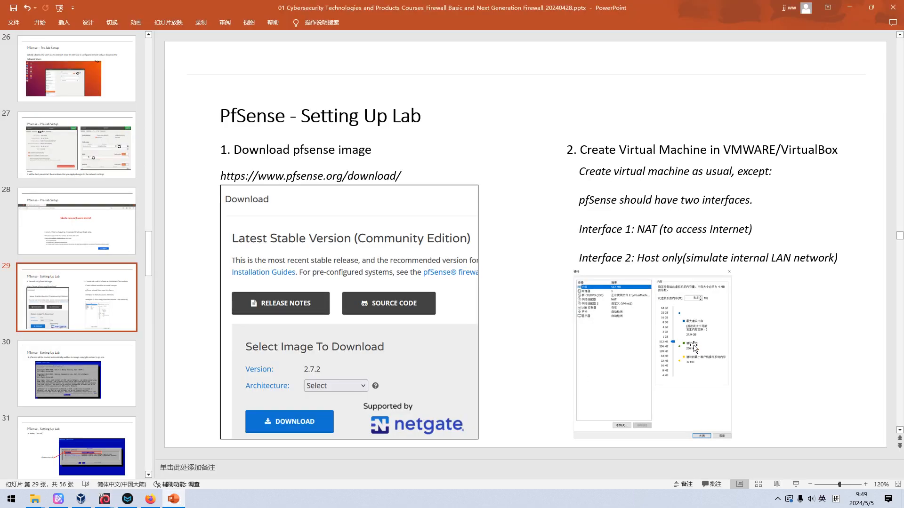
- On slide 30, change step 3's 'go one' to 'go on'
left_click(900, 320)
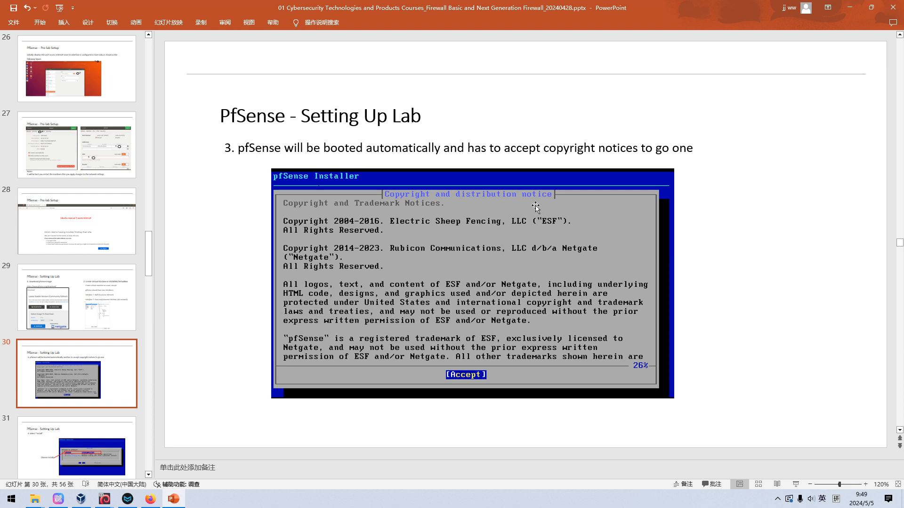
left_click(692, 149)
key("BackSpace")
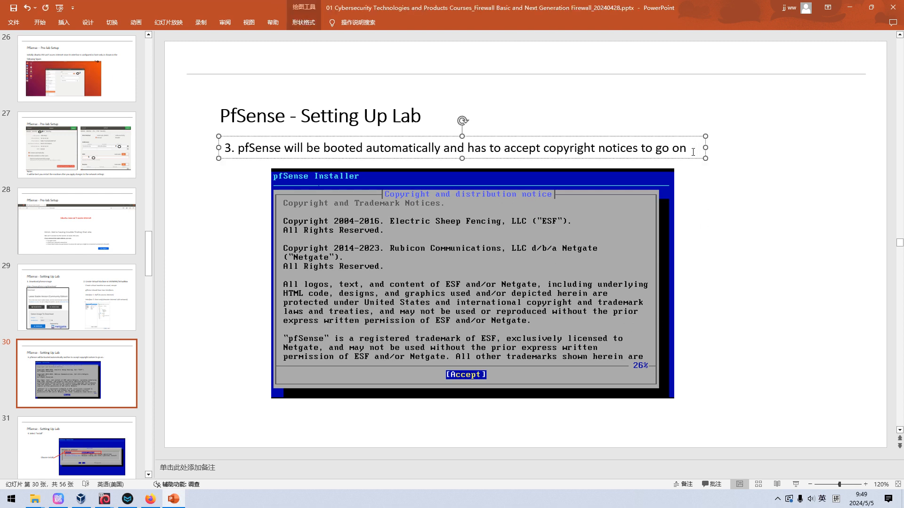
left_click(707, 227)
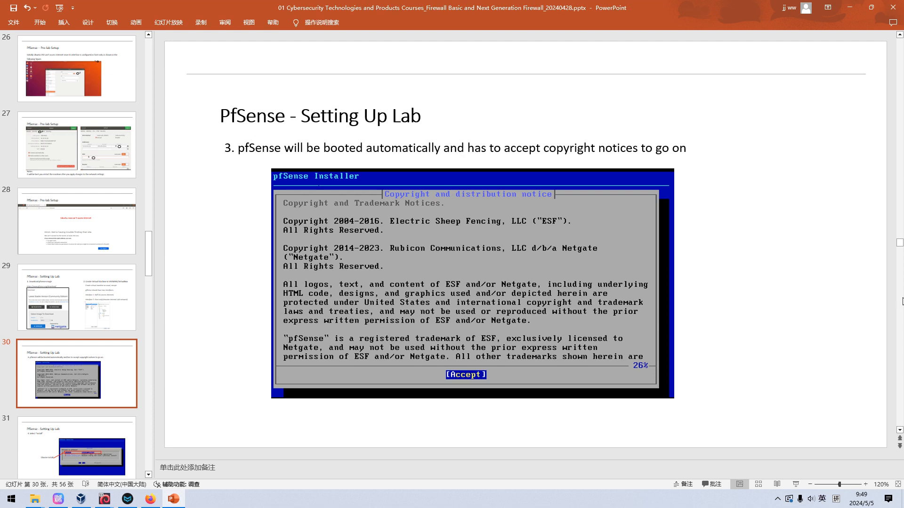
scroll(902, 301, "down", 1)
scroll(902, 302, "up", 1)
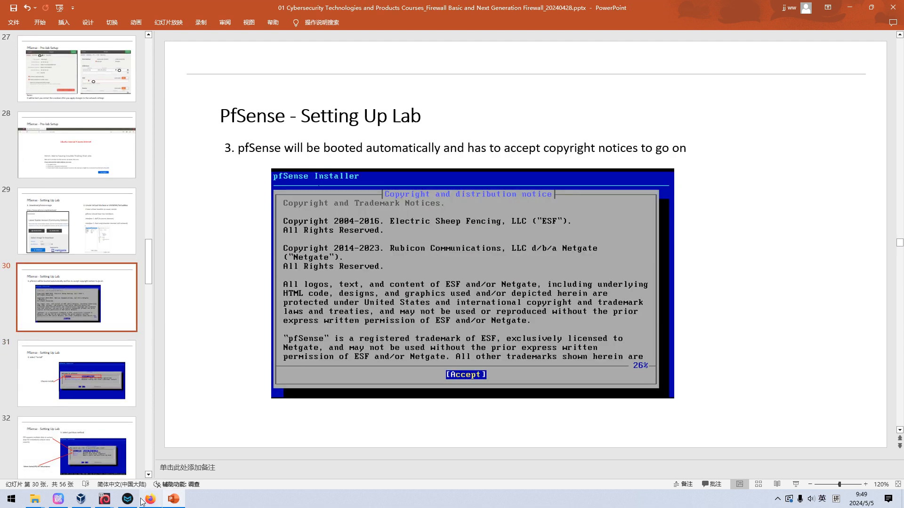
- Bring the running PfSense-1 console window forward and give it focus
mouse_move(80, 499)
left_click(216, 465)
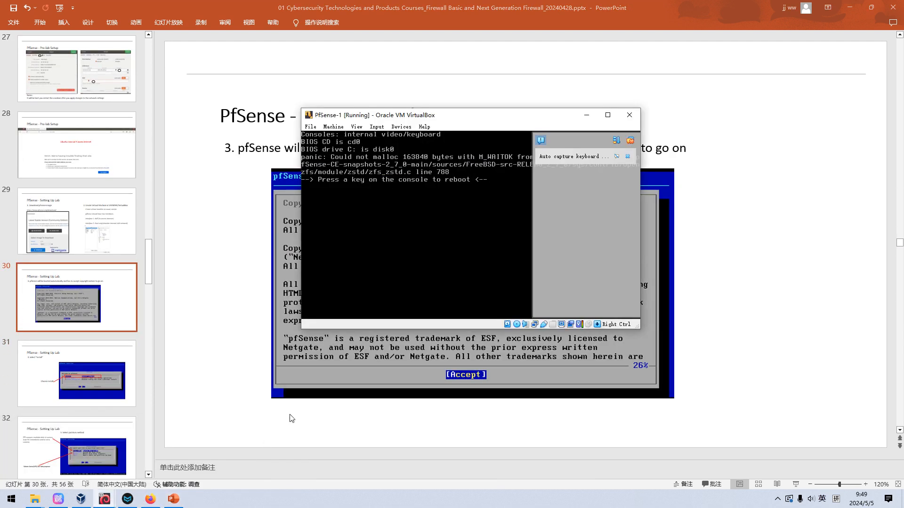
left_click(423, 282)
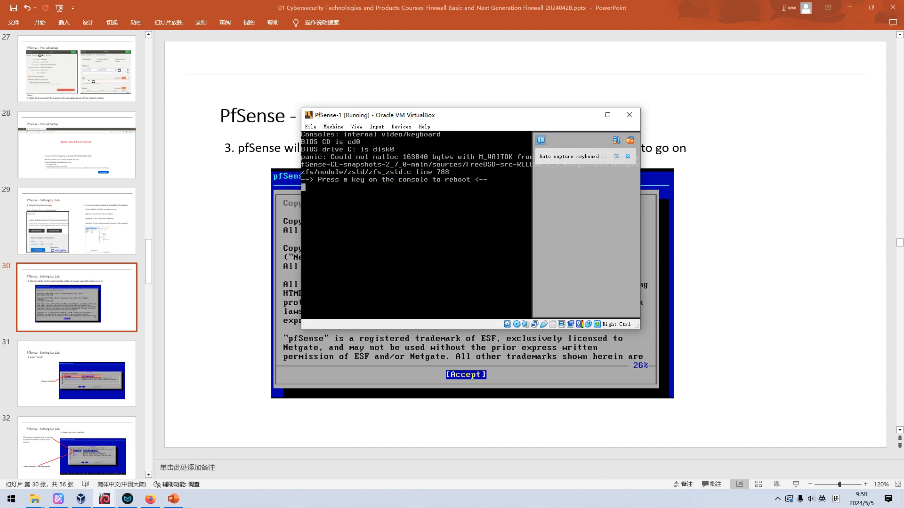
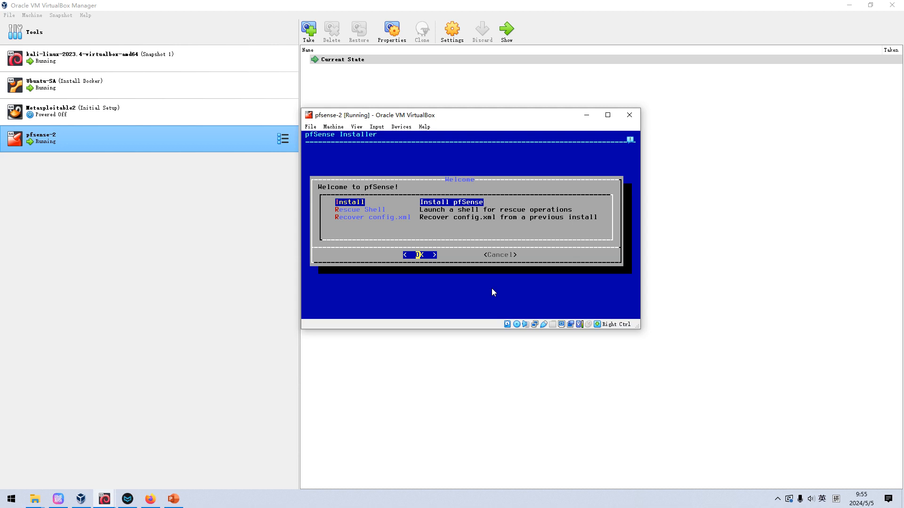
- Start the pfSense install and choose Auto (UFS) guided disk setup
key("Return")
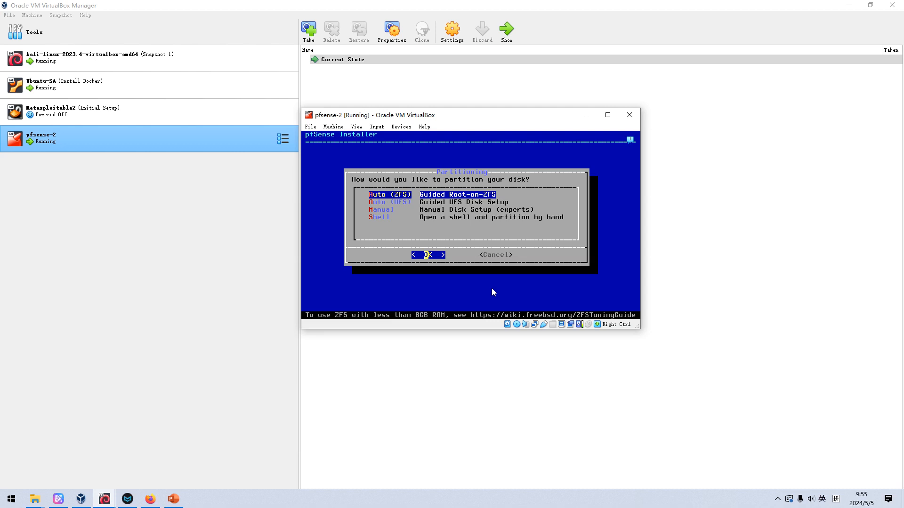
key("Down")
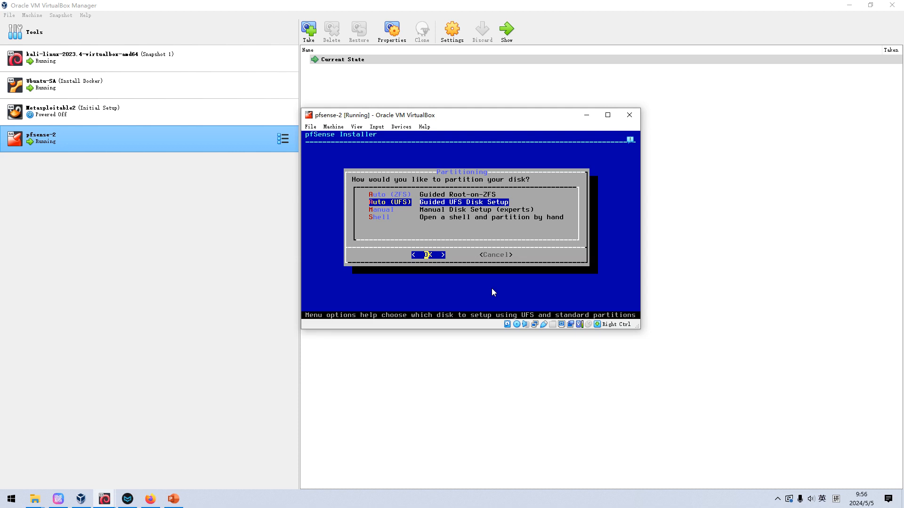
key("Return")
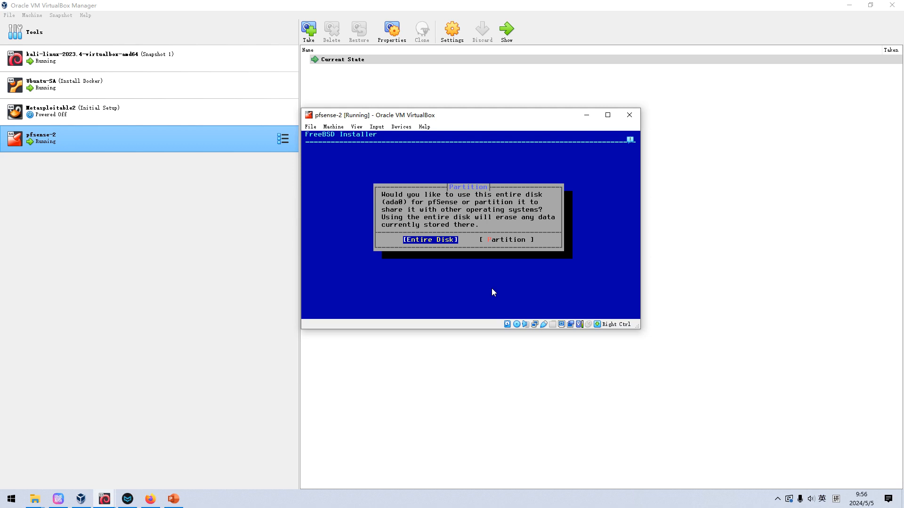
- Use the entire ada0 disk and choose the GPT partition scheme
key("Return")
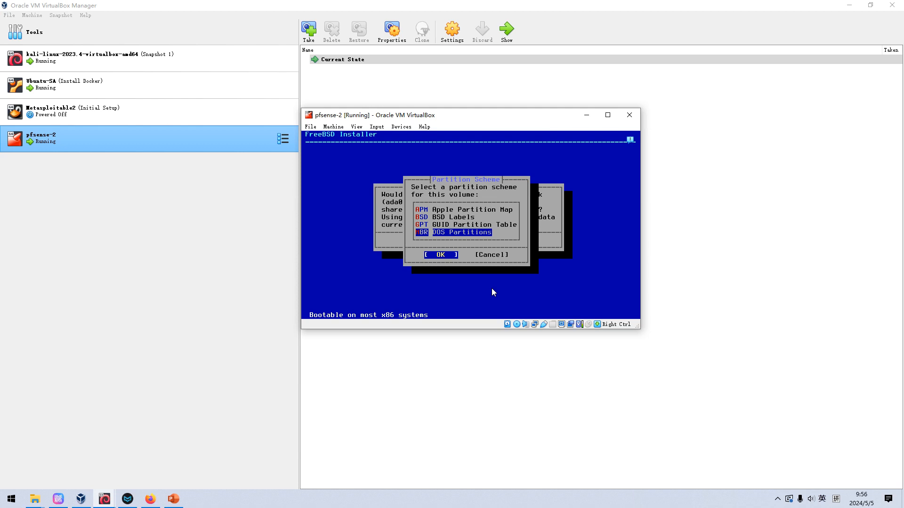
key("Up")
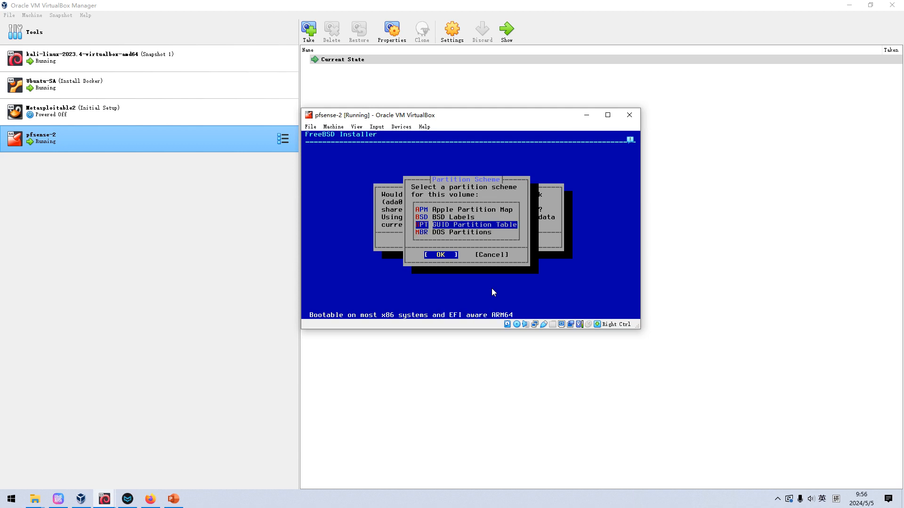
key("Return")
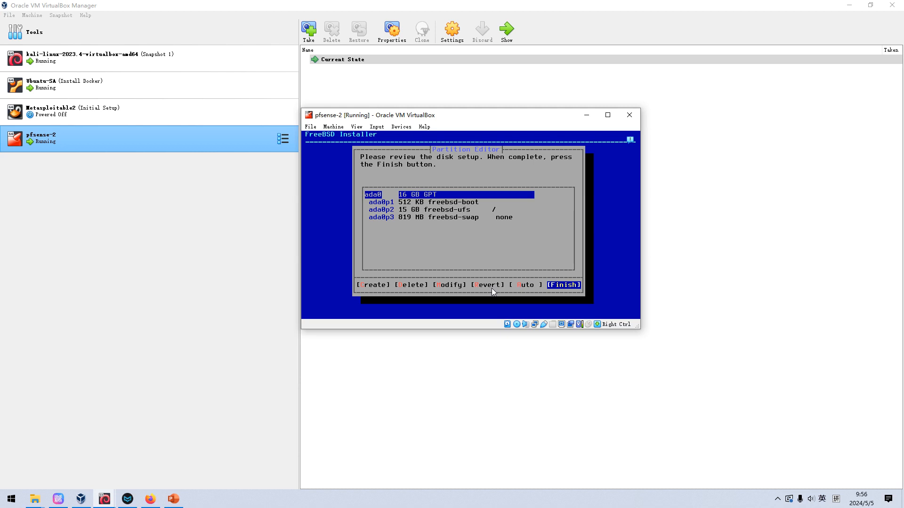
- Finish the partition review, commit the layout to disk, and reboot once installation completes
key("Return")
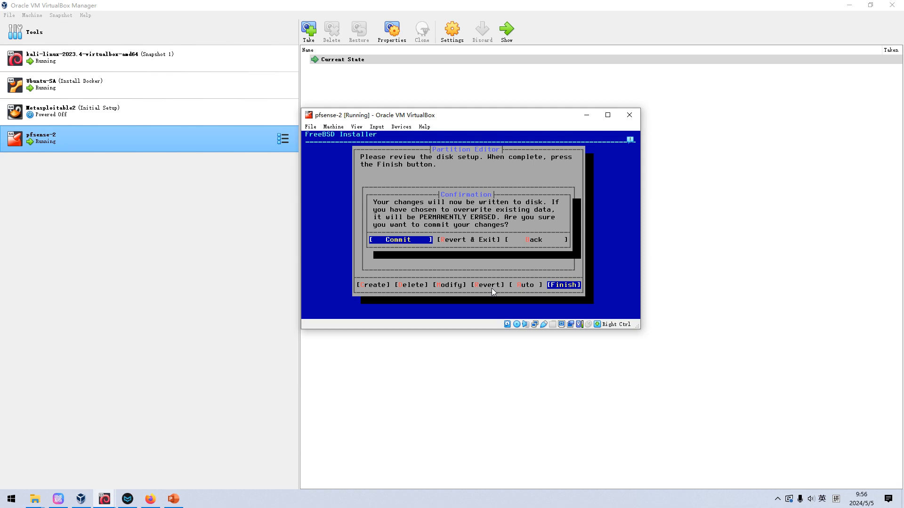
key("Return")
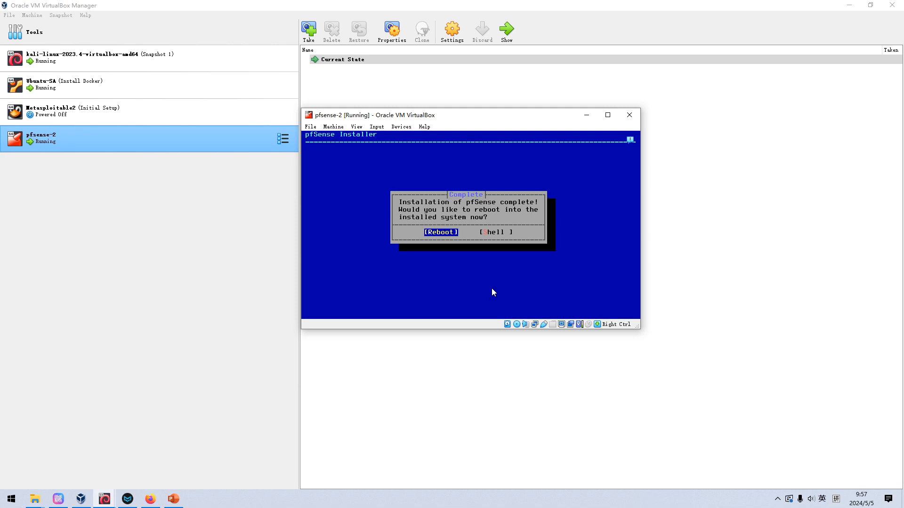
key("Return")
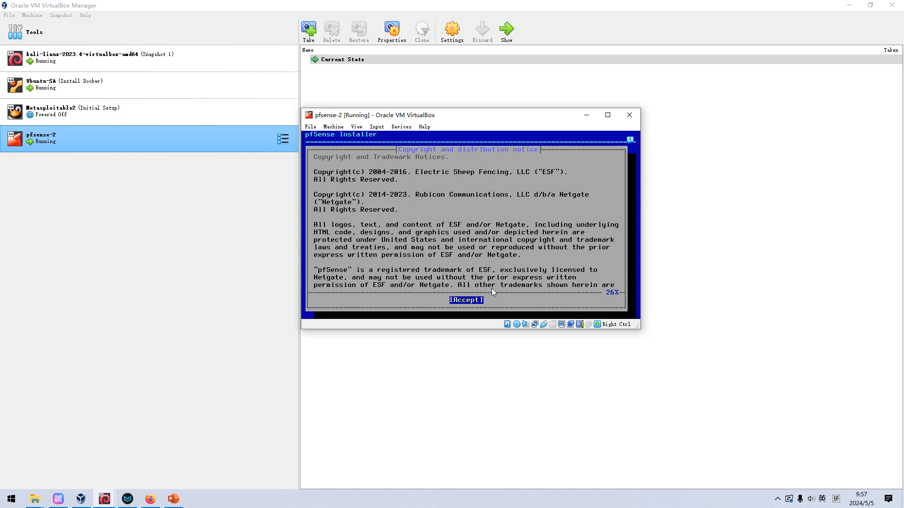
- Accept the pfSense copyright and distribution notice
key("Return")
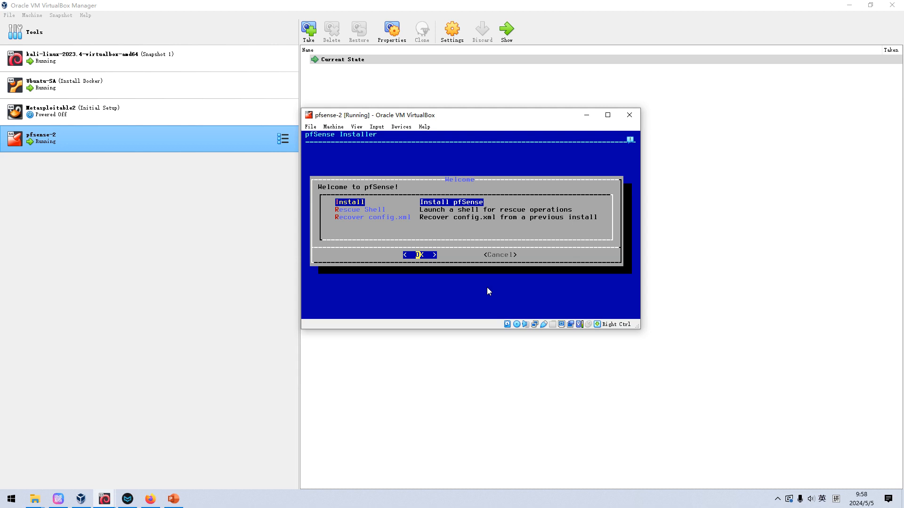
- Power off the pfsense-2 virtual machine
left_click(628, 118)
left_click(466, 232)
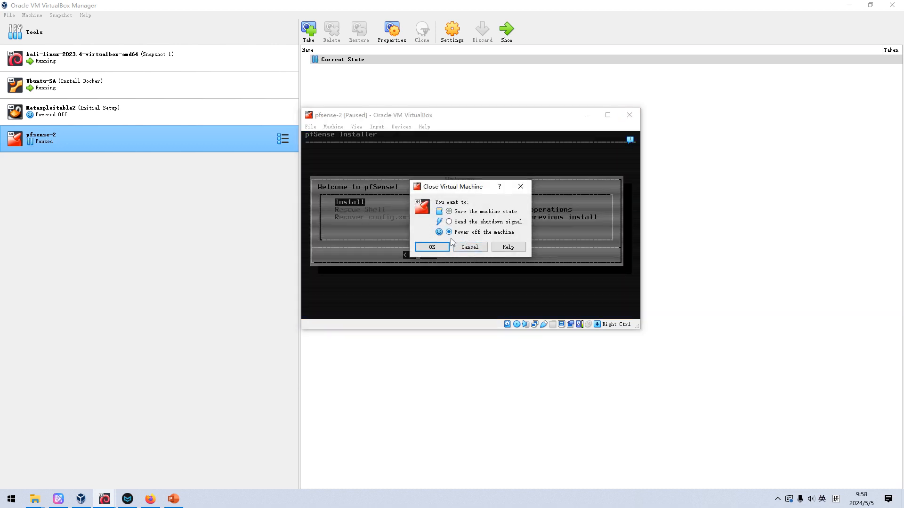
left_click(436, 247)
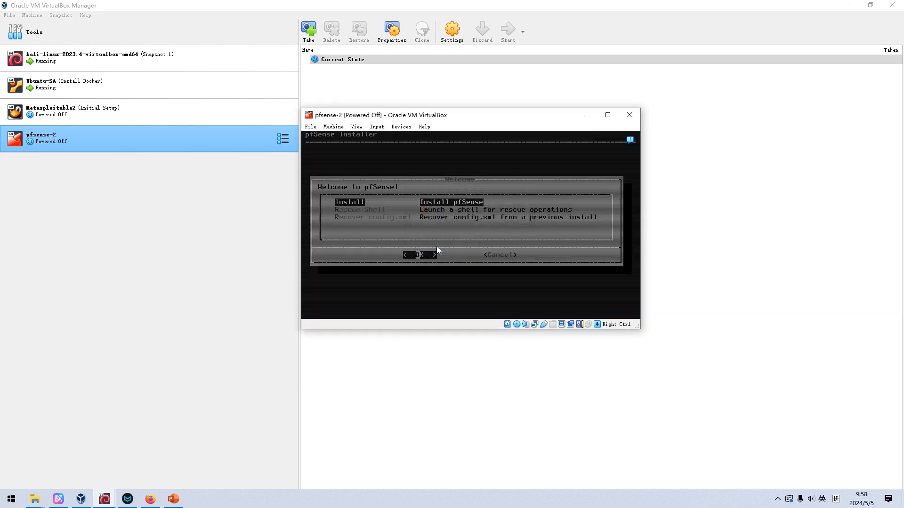
- In pfsense-2's storage settings, review the installer disc and pfsense-2.vdi, keeping the disk on IDE Primary Device 0
left_click(452, 31)
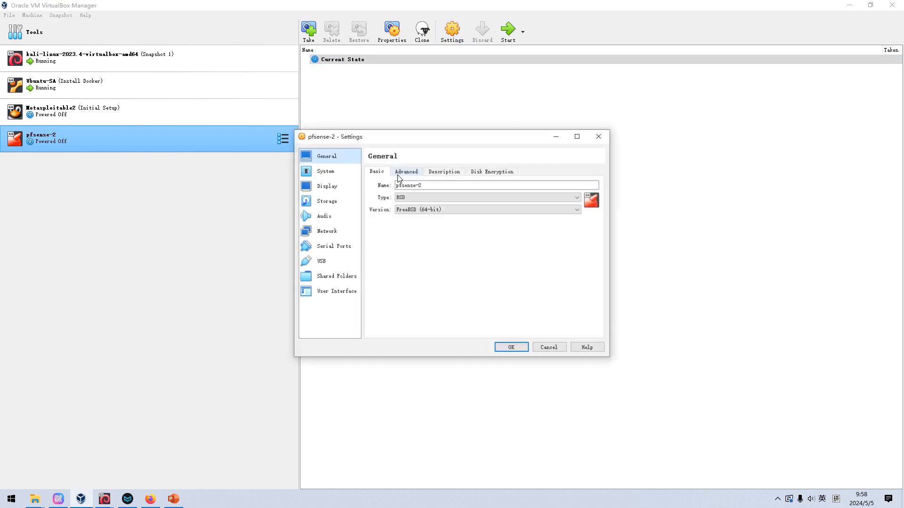
left_click(345, 208)
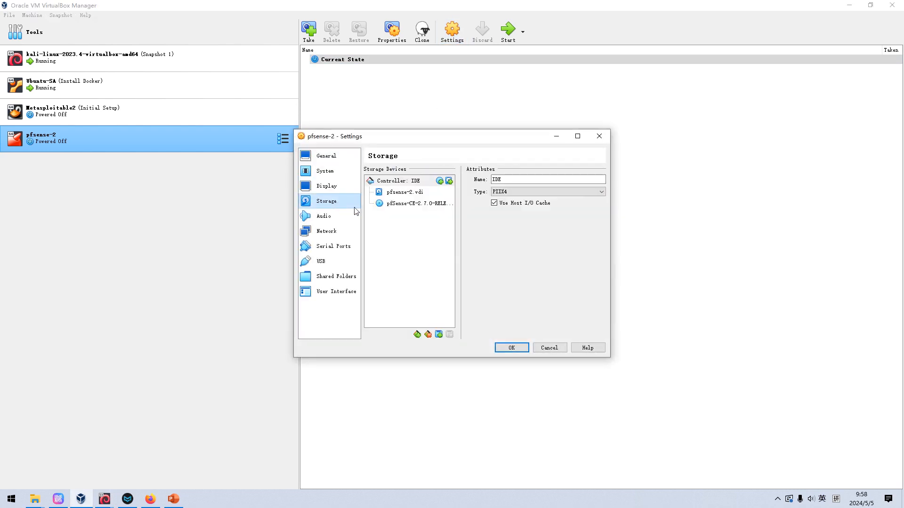
left_click(412, 207)
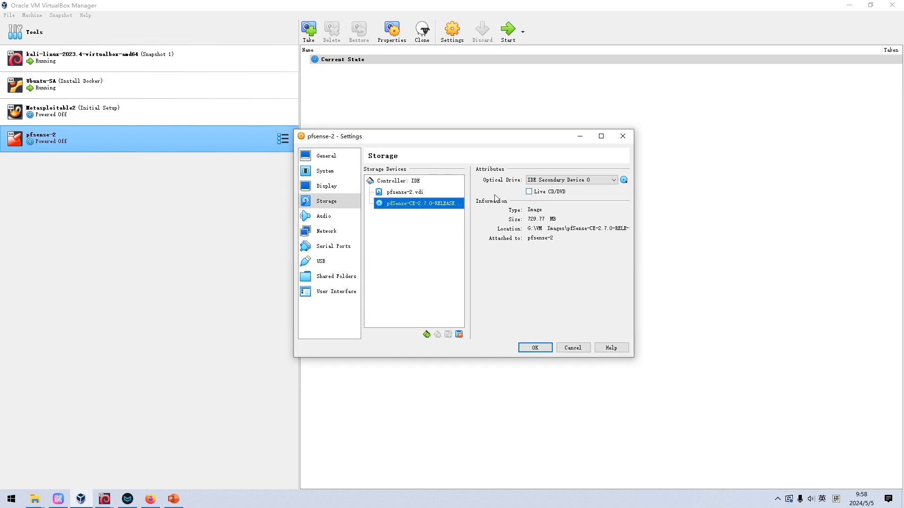
left_click(418, 196)
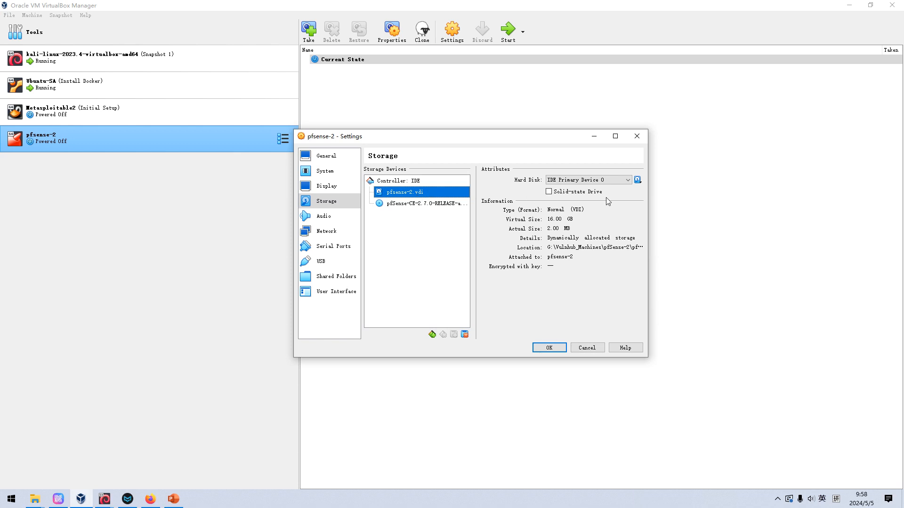
left_click(574, 182)
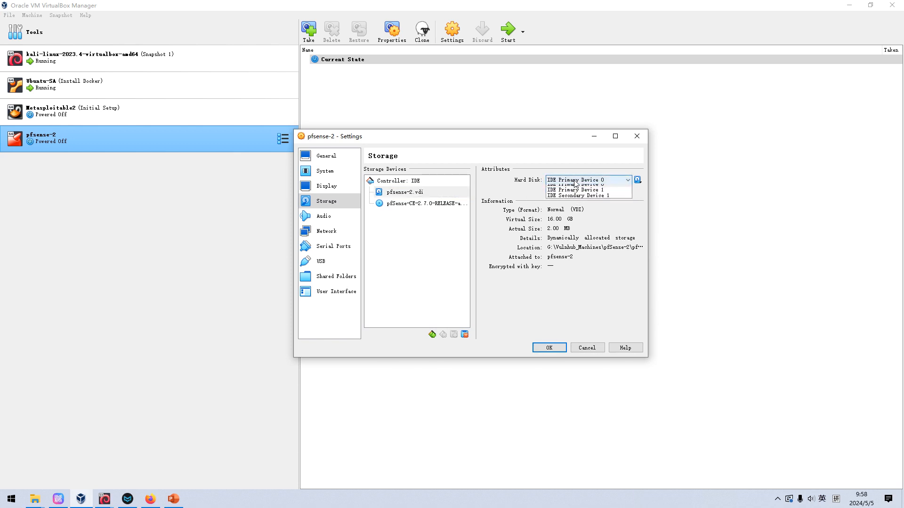
left_click(574, 182)
left_click(565, 181)
left_click(558, 186)
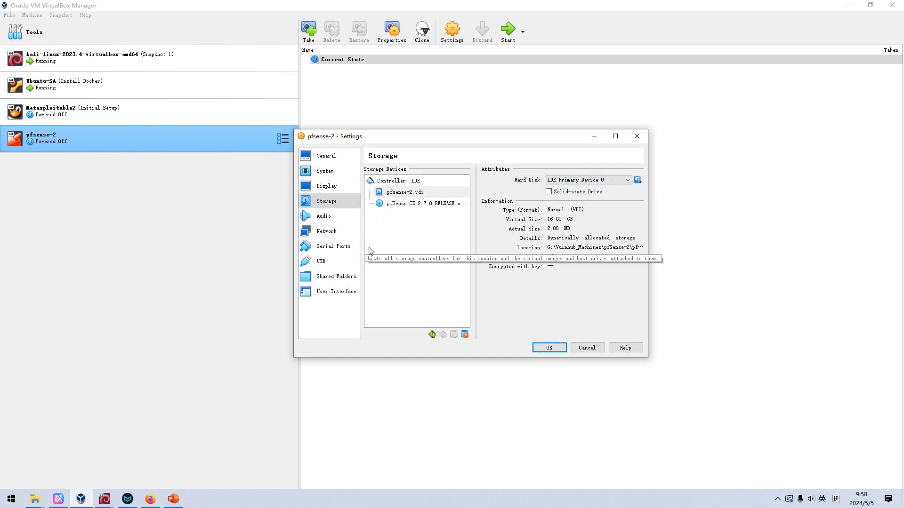
left_click(408, 192)
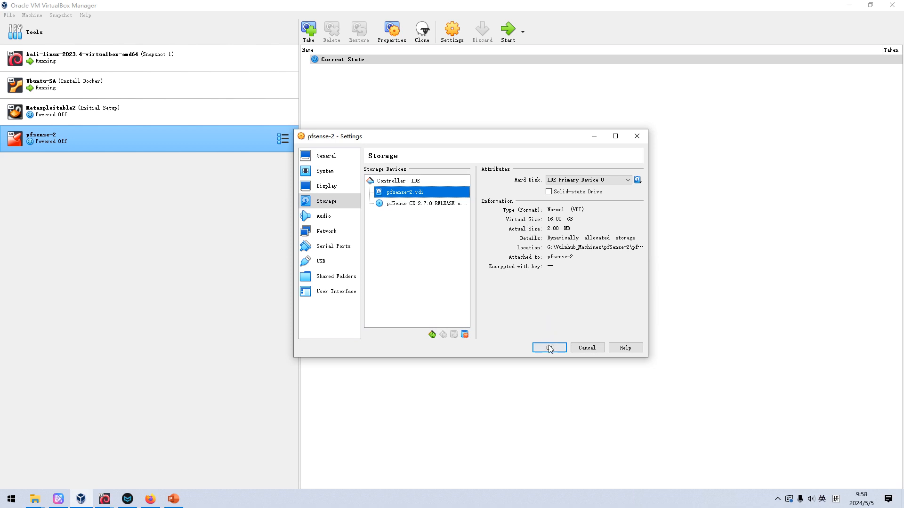
left_click(442, 204)
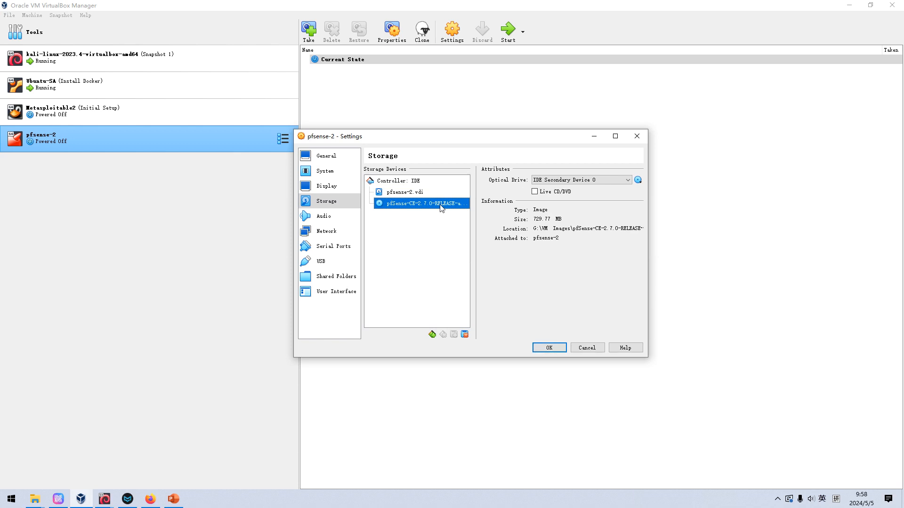
- Remove the pfSense-CE installer optical drive, save the settings, and start pfsense-2
right_click(441, 207)
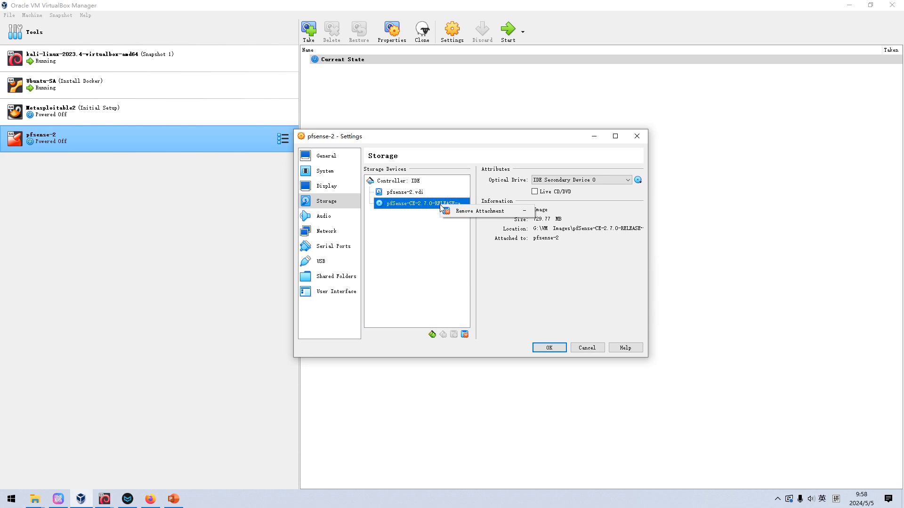
left_click(460, 211)
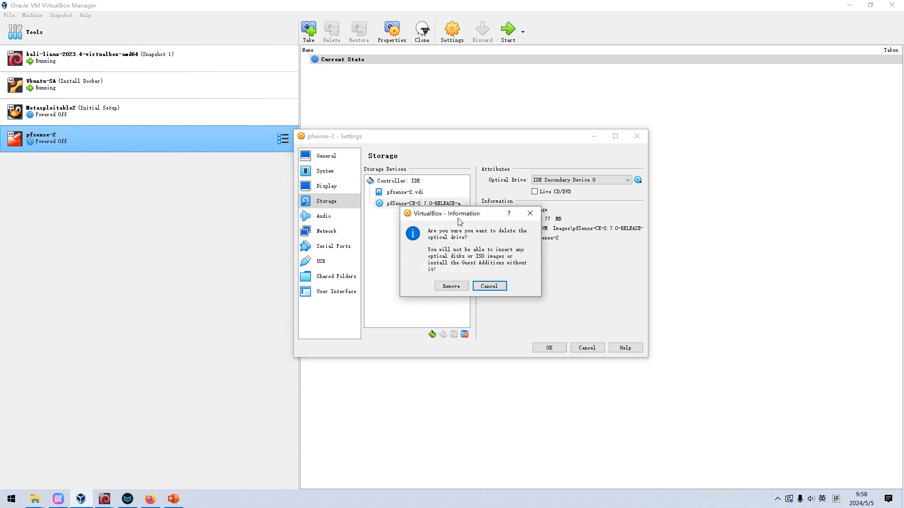
left_click(456, 286)
left_click(550, 347)
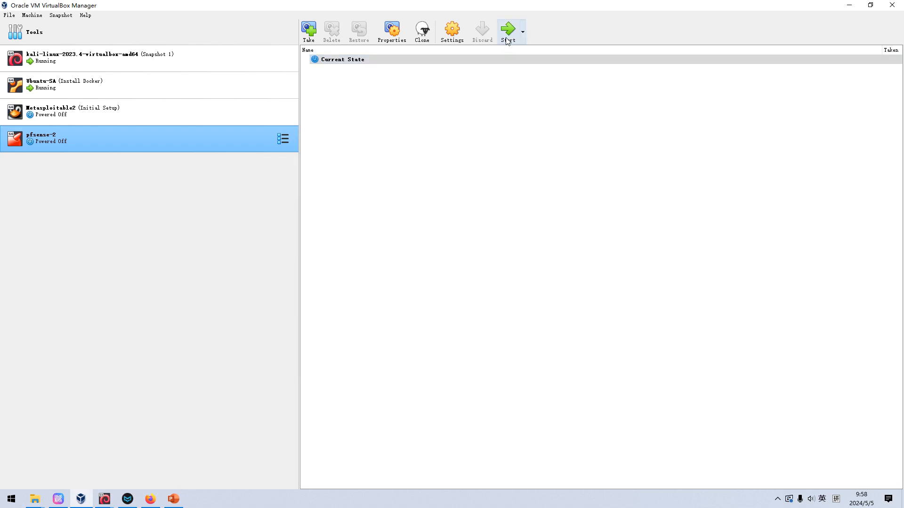
left_click(506, 32)
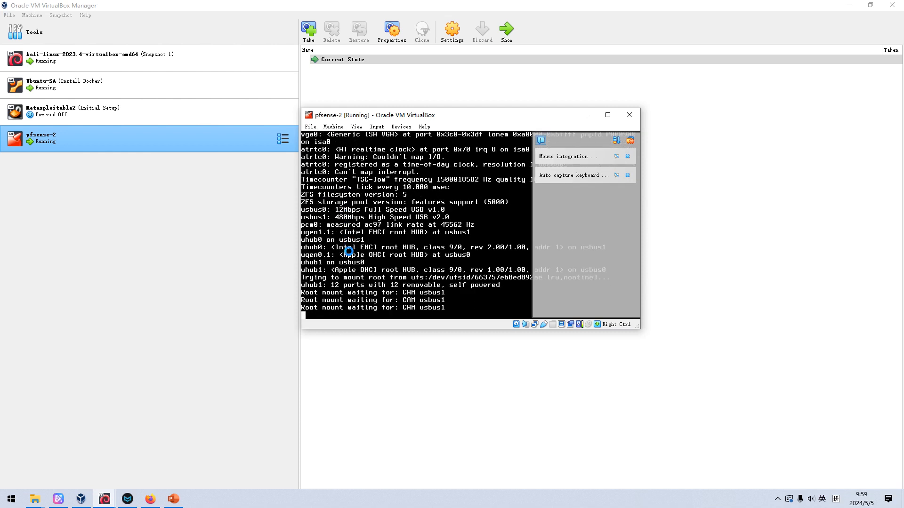
- Dismiss the notification panel while pfsense-2 boots to its console menu
left_click(542, 141)
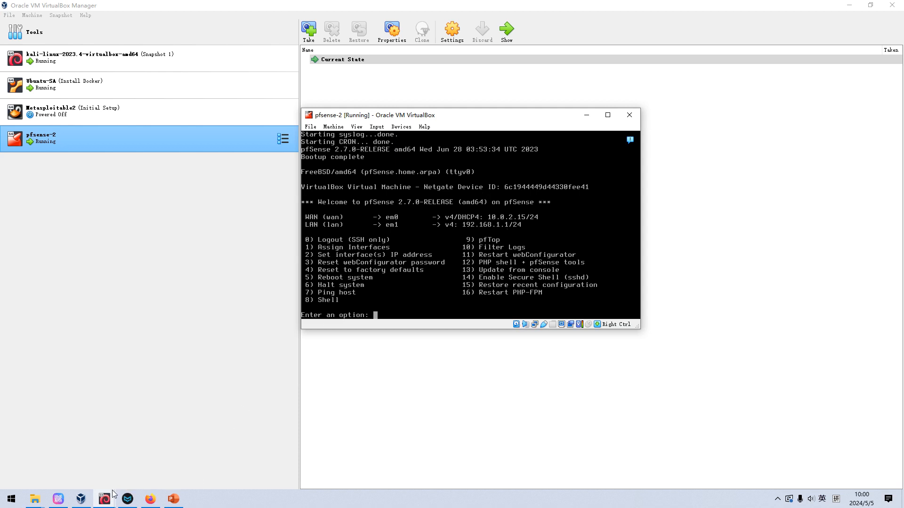
- Switch to the Ubuntu-SA VM and unlock it with the account password
mouse_move(105, 498)
left_click(149, 468)
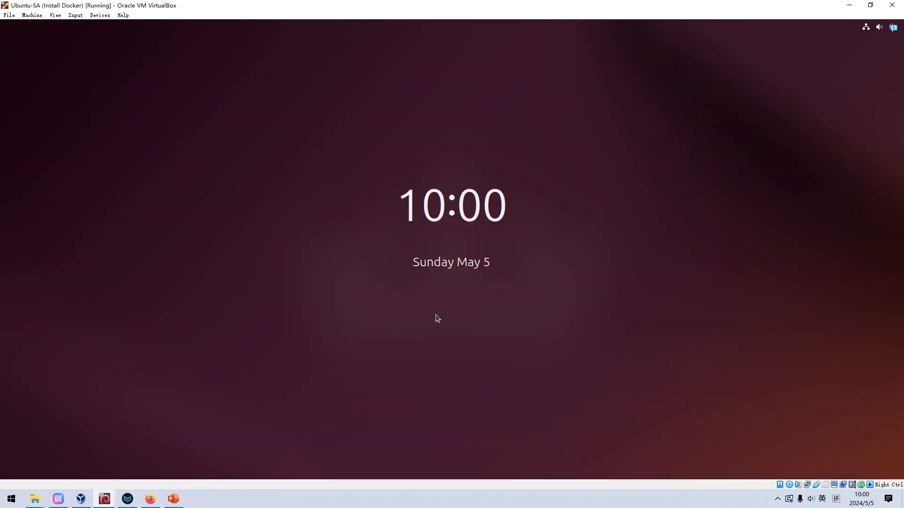
left_click(431, 282)
type("●●●●●●")
key("Return")
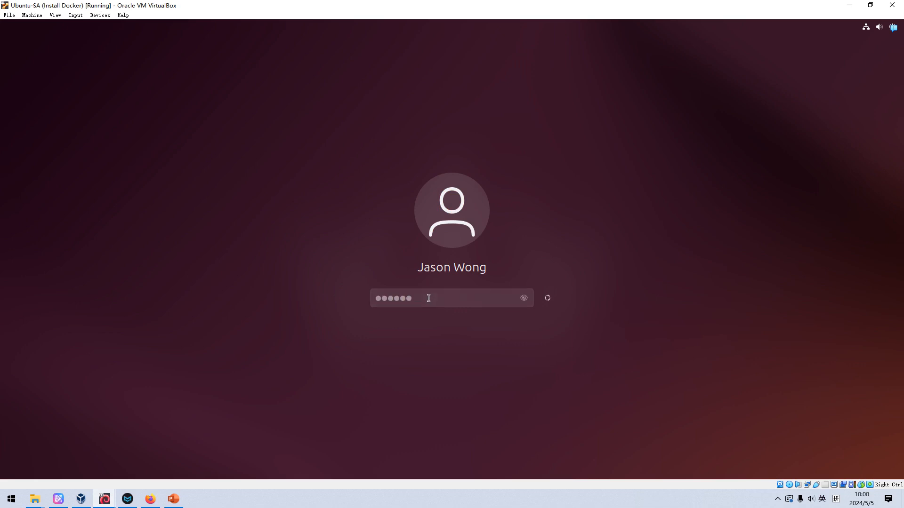
- Run ifconfig in a terminal and highlight the 192.168.56 host-only prefix
key("ctrl+alt+t")
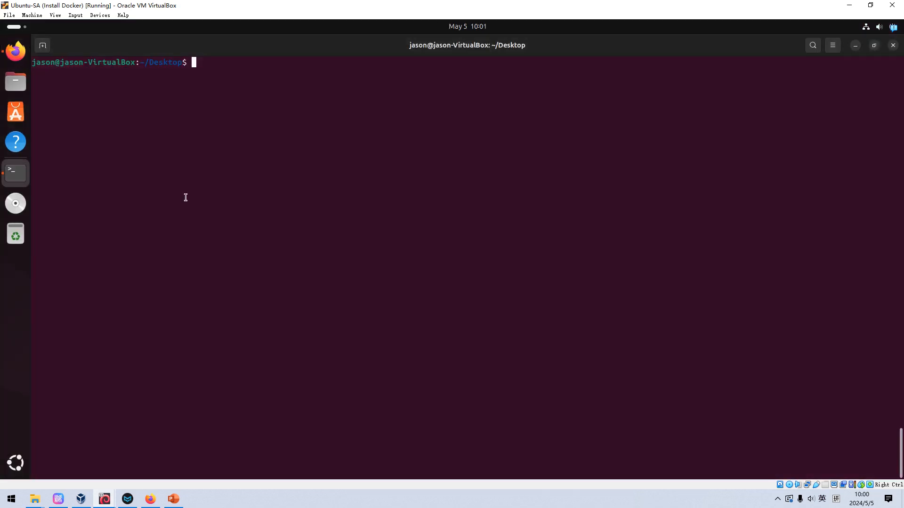
type("ifconfig")
key("Return")
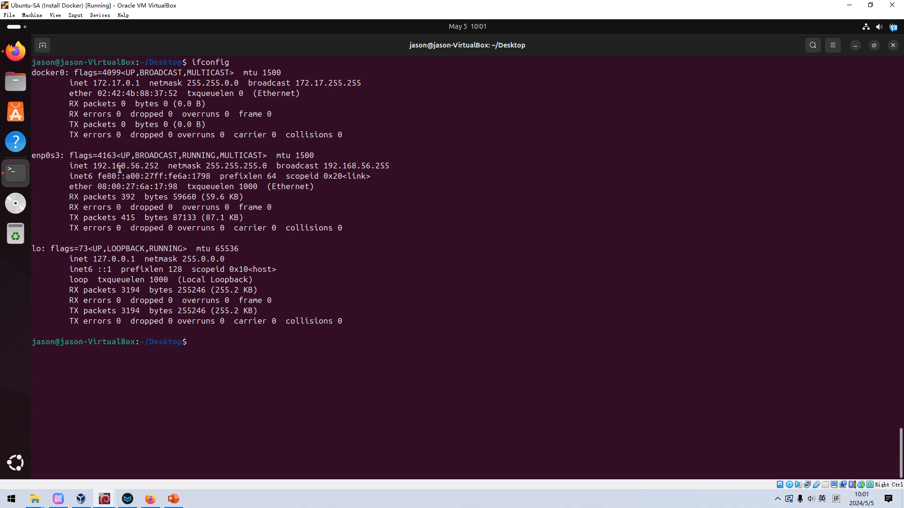
left_click_drag(93, 166, 138, 166)
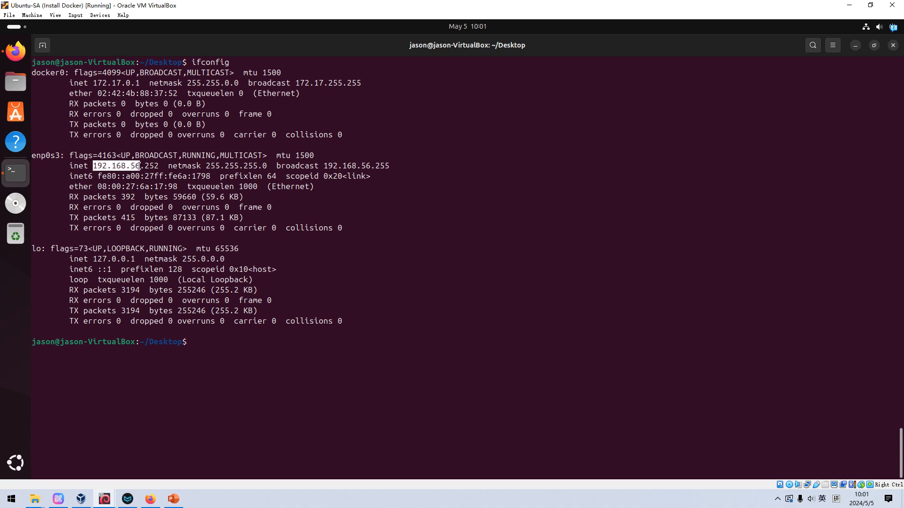
- Bring the pfSense-2 console window forward and give it focus
left_click(106, 500)
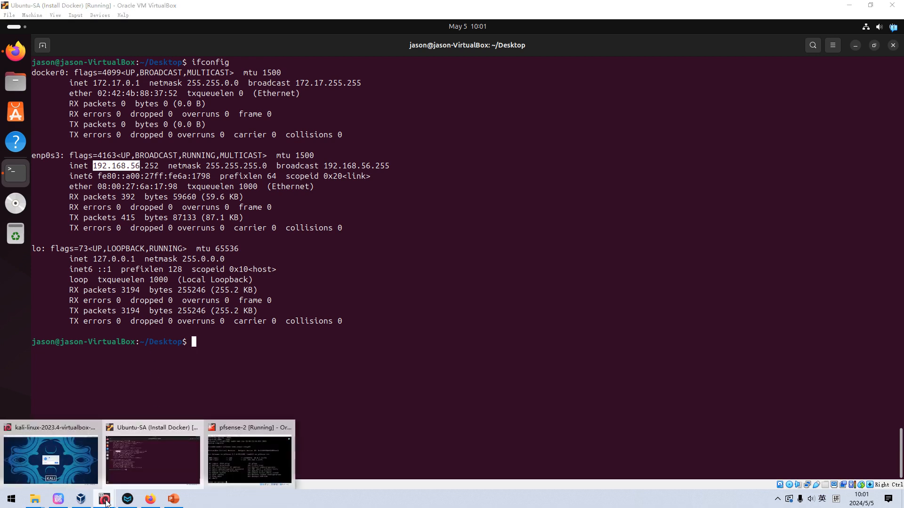
left_click(233, 446)
left_click(396, 319)
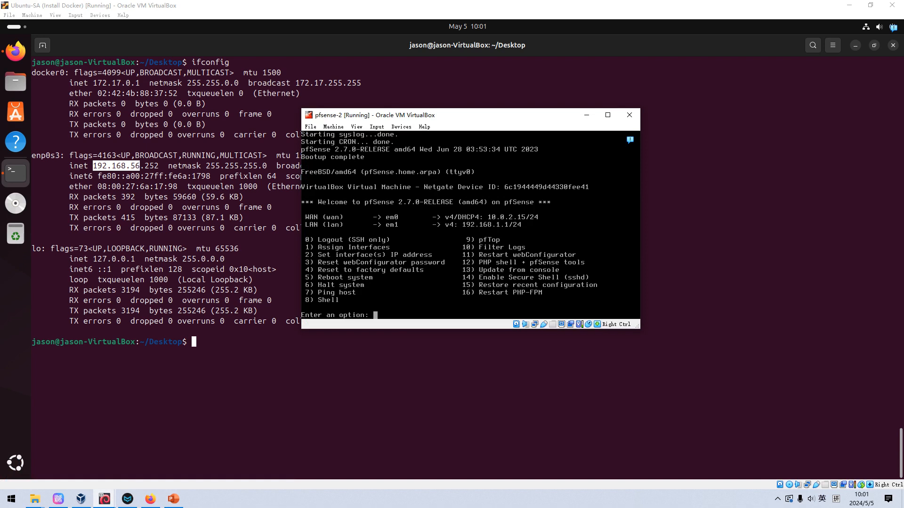
- Choose option 2 for LAN interface 2, decline DHCP, and enter static IP 192.168.56.150
type("2")
key("Return")
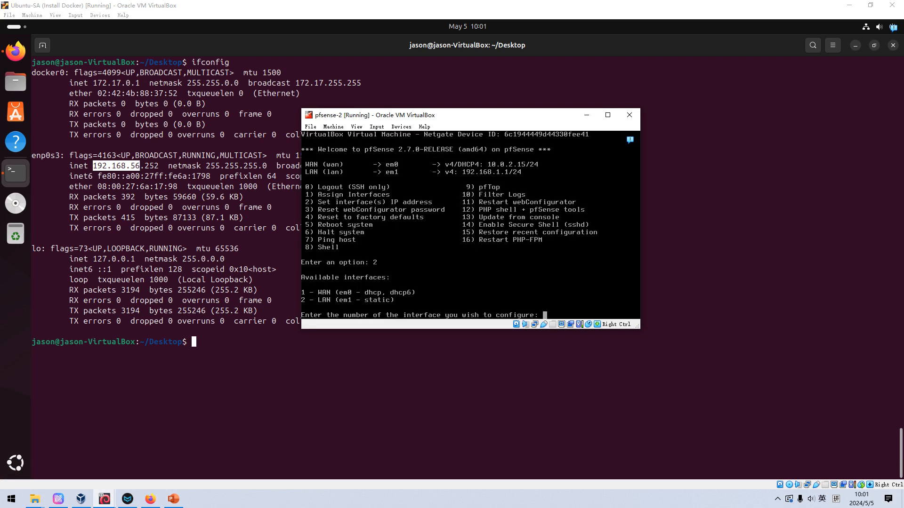
type("2")
key("Return")
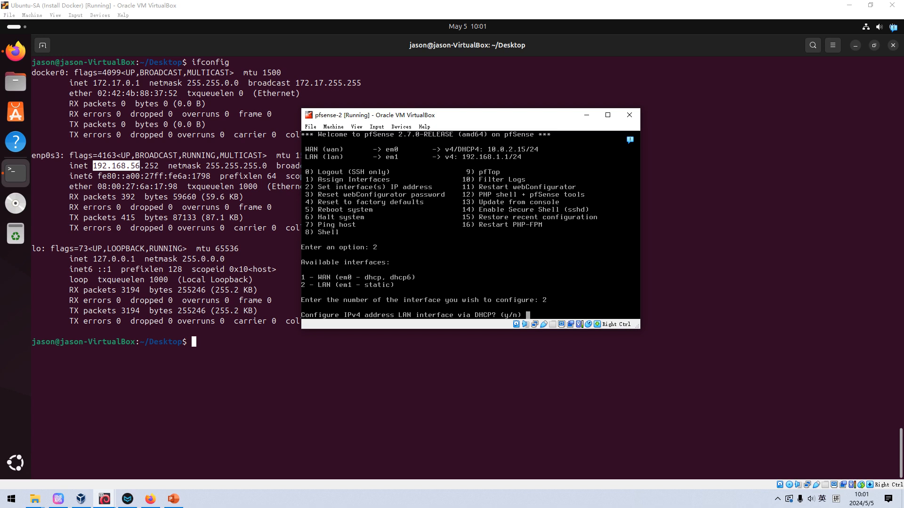
type("n")
key("Return")
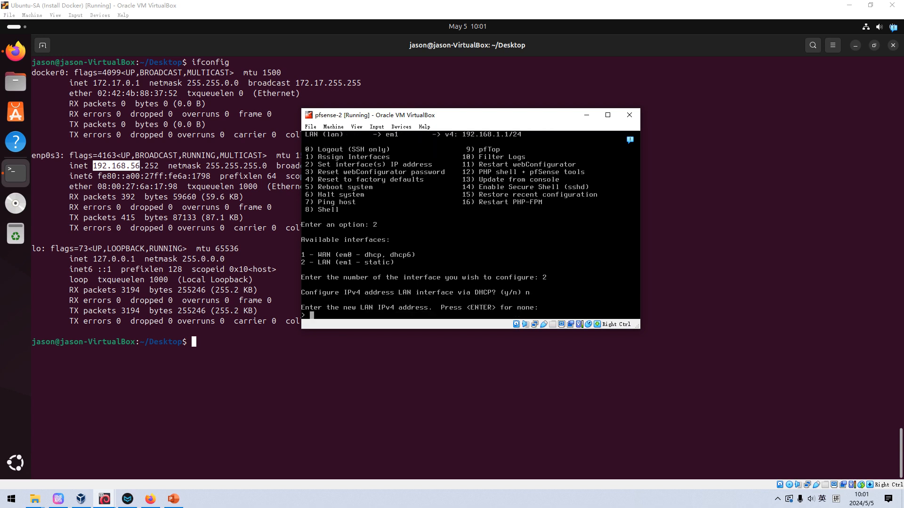
type("192.168.56.")
type("150")
key("Return")
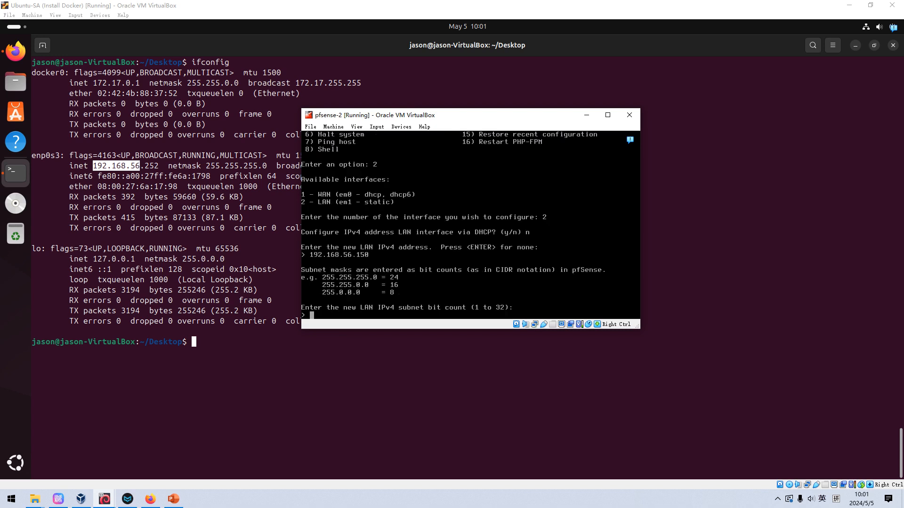
- Set a 24-bit subnet with no gateway, no IPv6, no DHCP server, and HTTP web access
type("24")
key("Return")
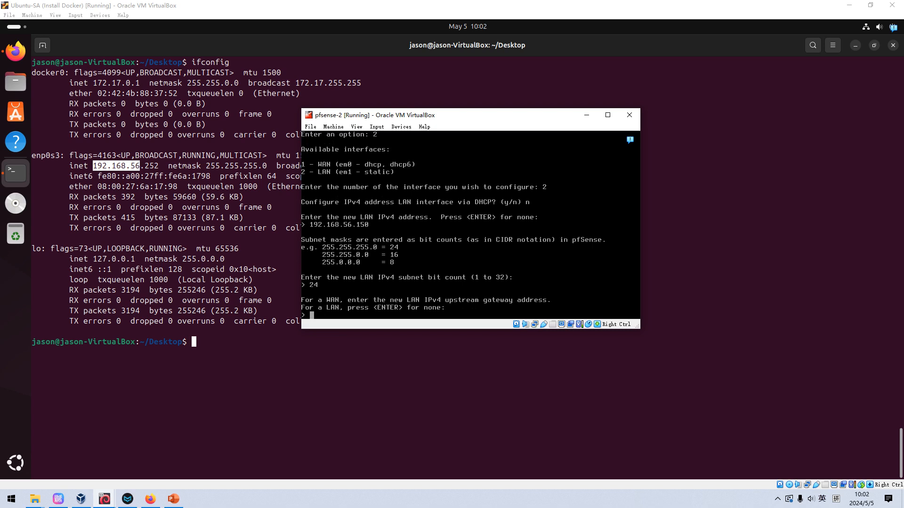
key("Return")
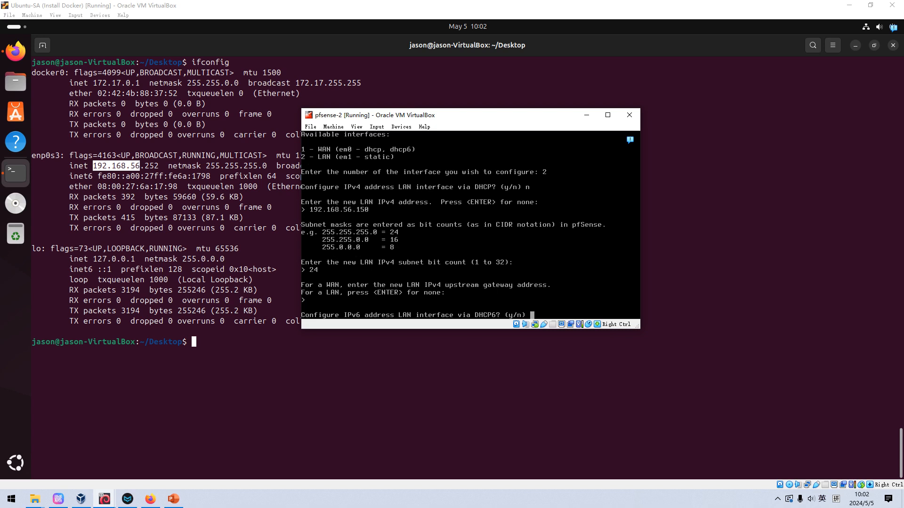
type("n")
key("Return")
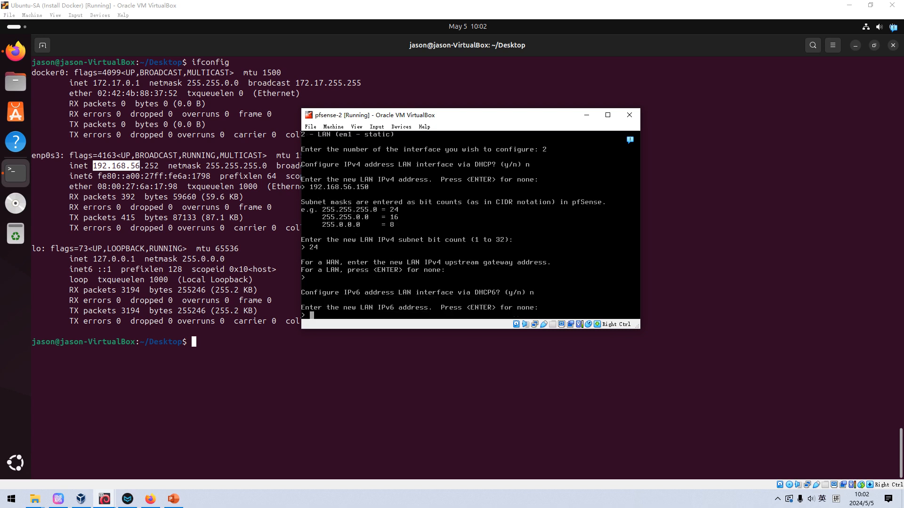
key("Return")
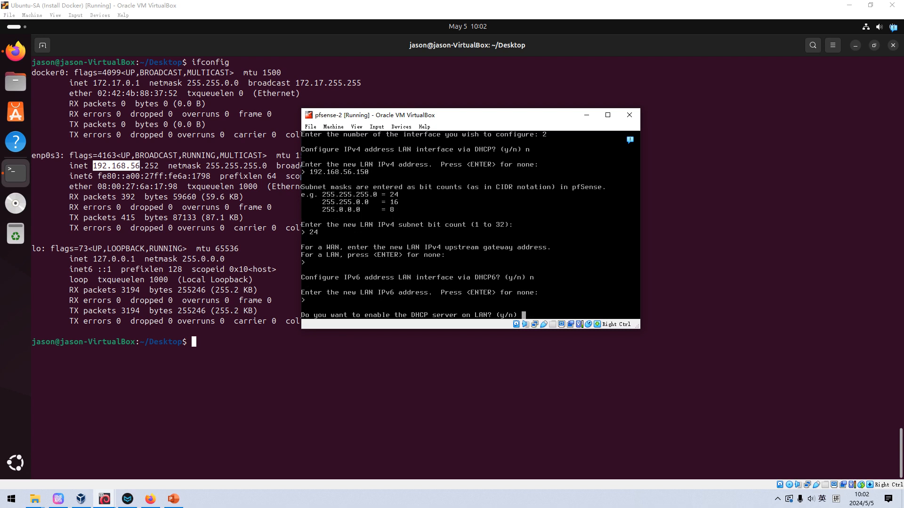
type("n")
key("Return")
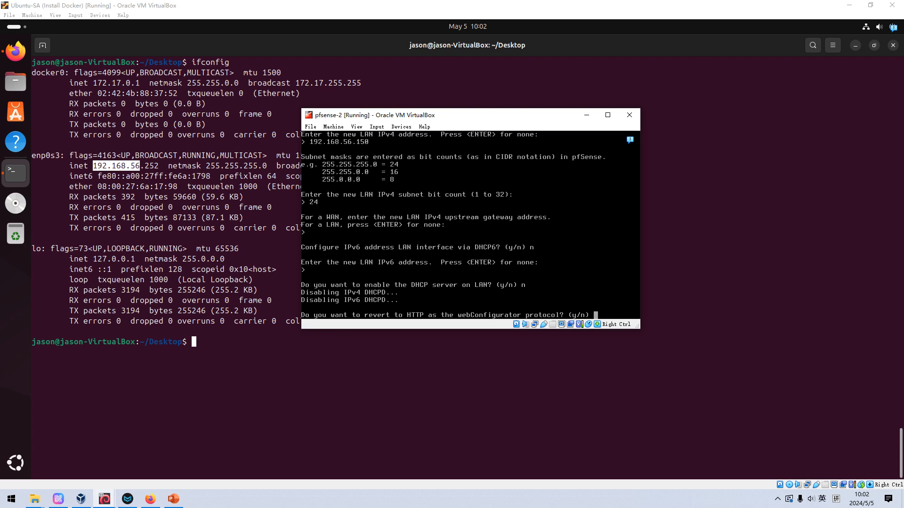
type("y")
key("Return")
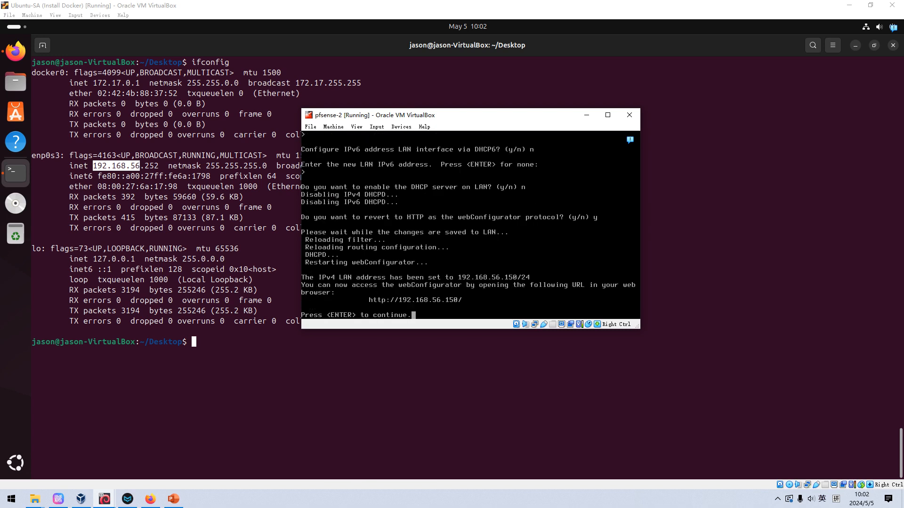
key("Return")
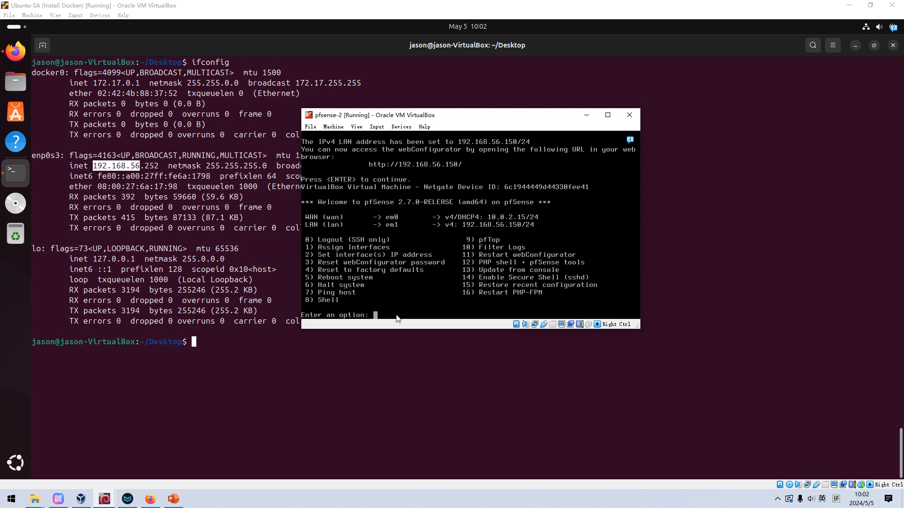
- Switch to the Kali VM and log in with the account password
mouse_move(106, 501)
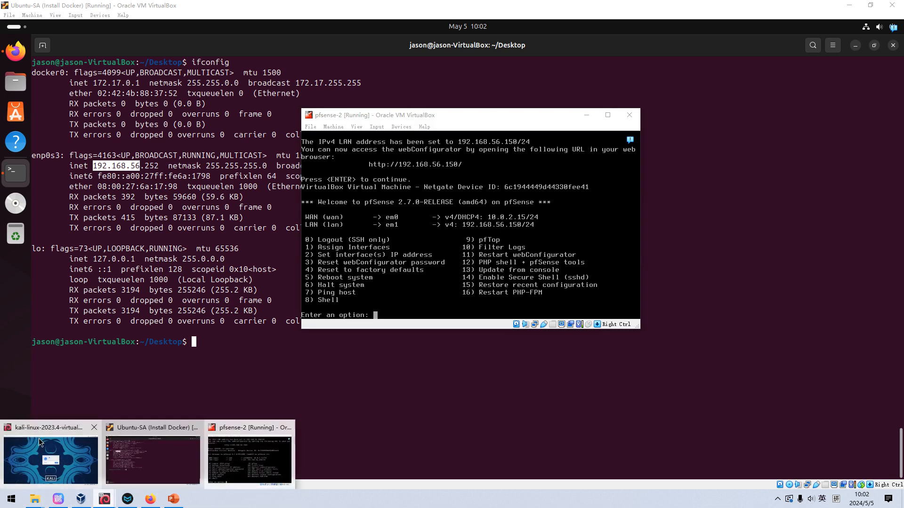
left_click(50, 460)
type("kali")
key("Return")
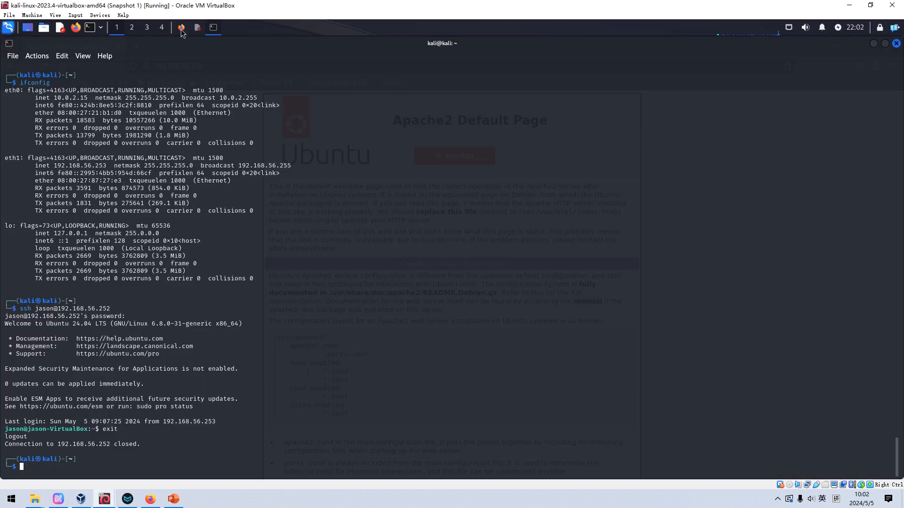
- Open the pfSense login page at 192.168.56.150 in Firefox
left_click(182, 27)
left_click(263, 65)
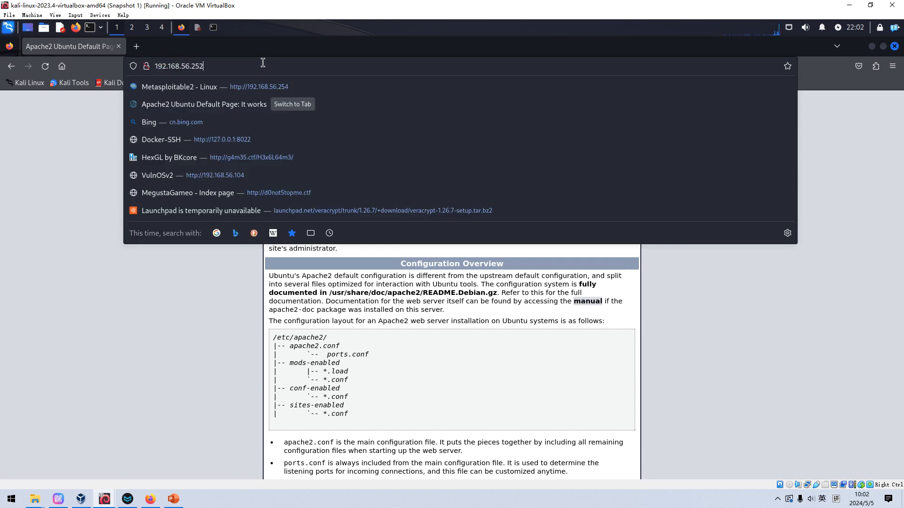
key("BackSpace")
key("BackSpace")
key("BackSpace")
key("BackSpace")
type(".150")
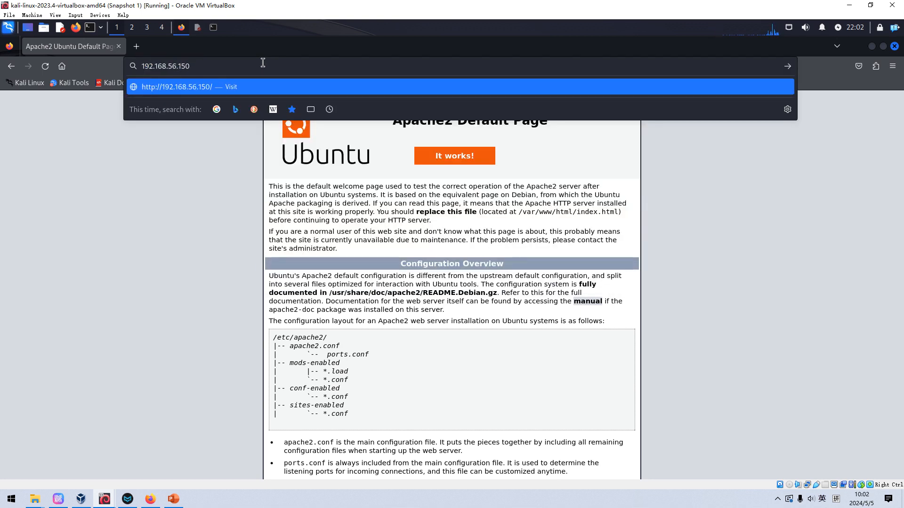
key("Return")
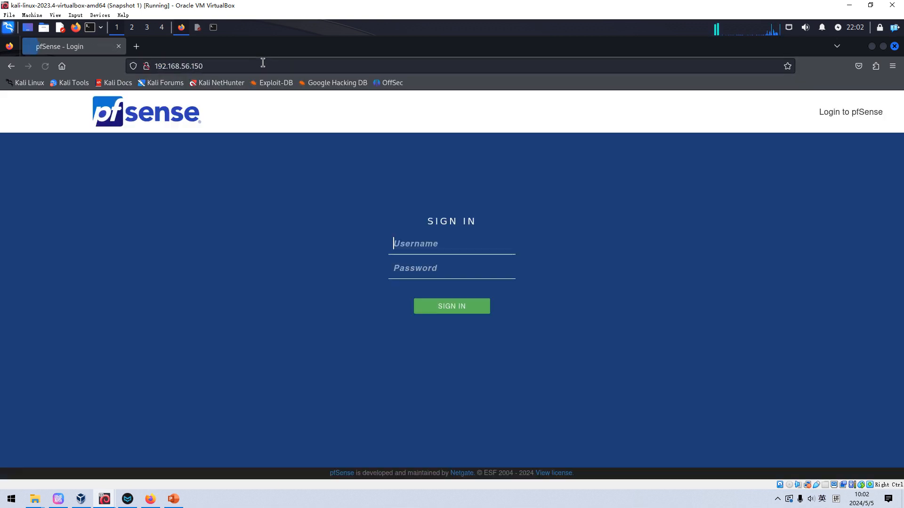
- Sign in to the pfSense web GUI as admin with its password, declining to save the login
left_click(419, 248)
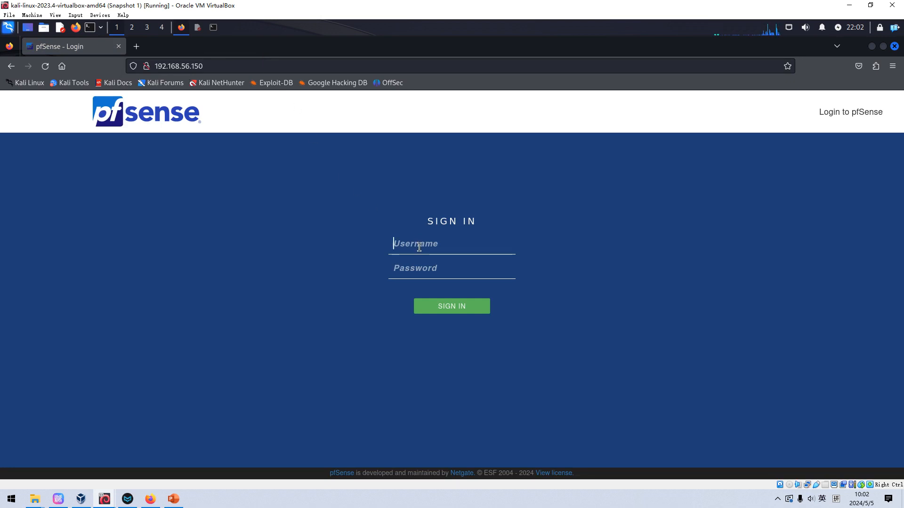
type("admin")
left_click(423, 272)
type("pfsense")
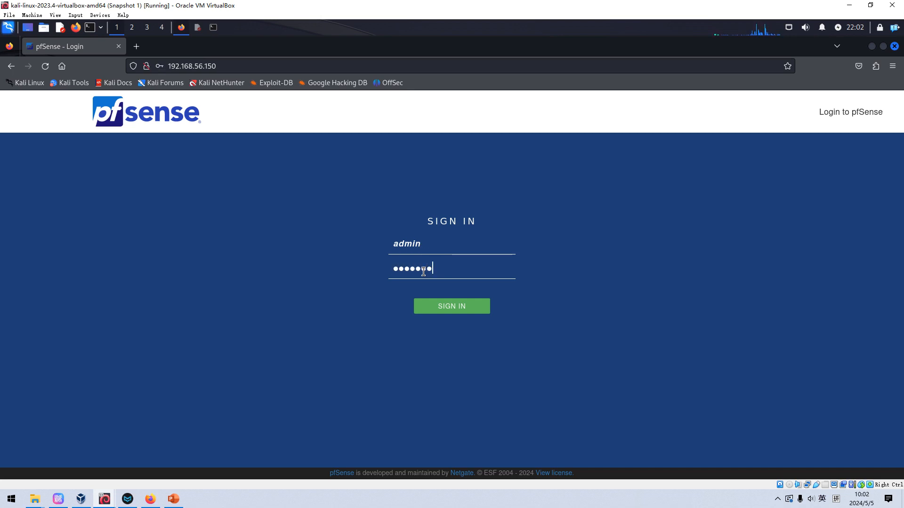
left_click(445, 307)
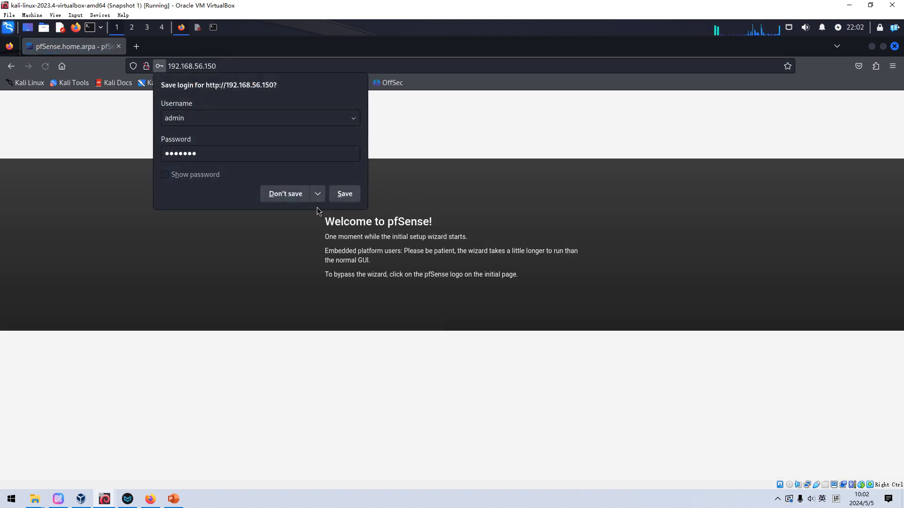
left_click(286, 196)
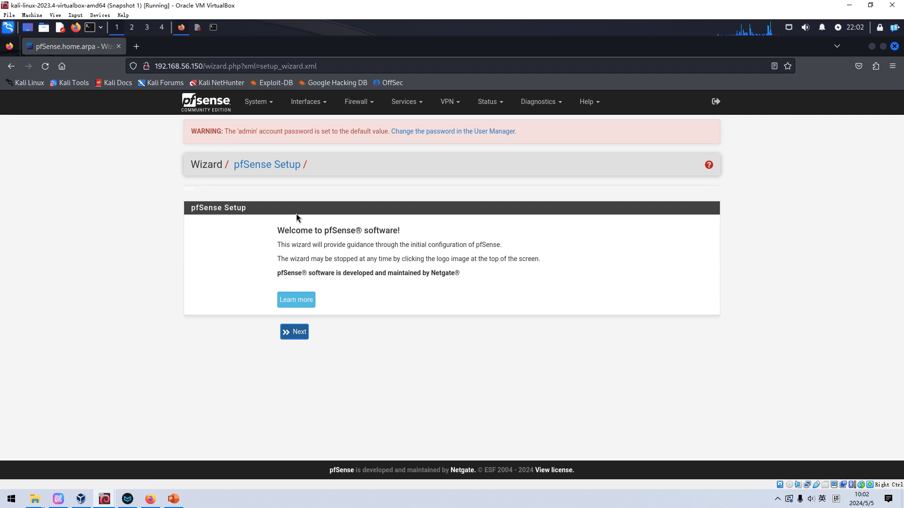
- Return to the PowerPoint lab slides and scroll to slide 32, 'Select partition method'
left_click(173, 499)
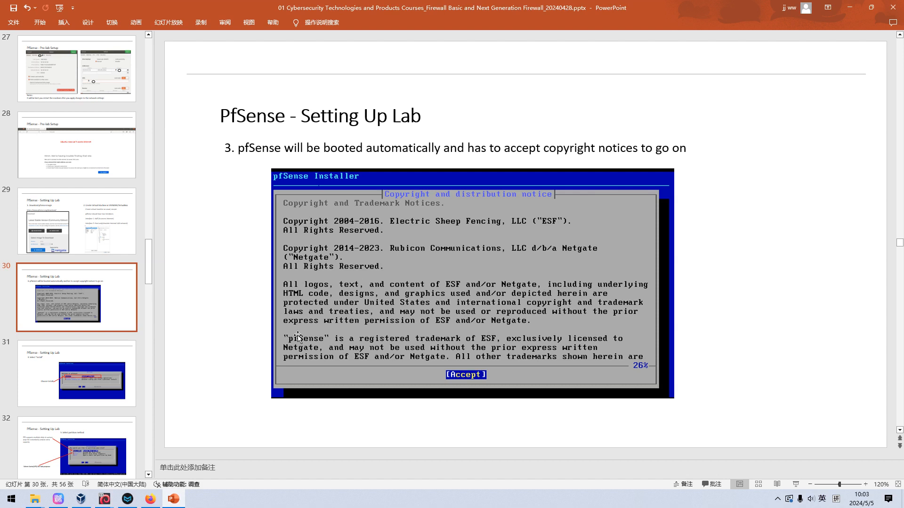
scroll(902, 339, "down", 1)
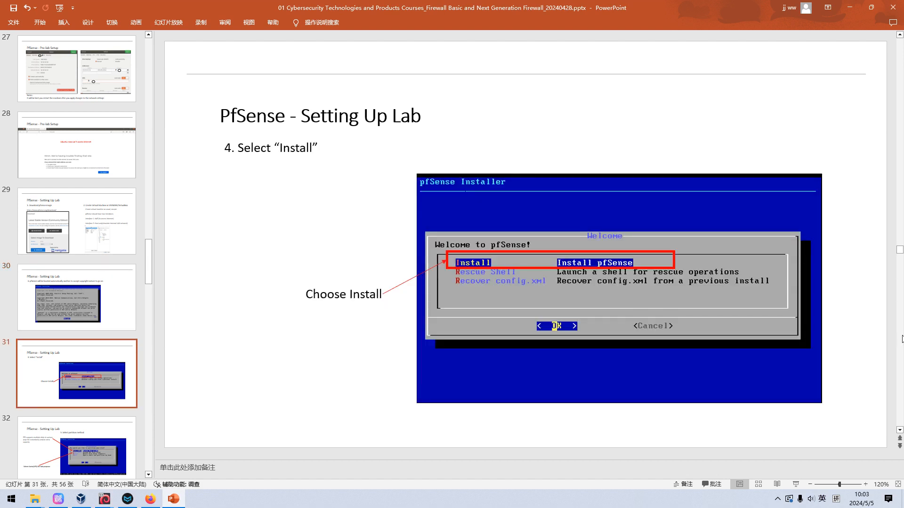
scroll(902, 339, "down", 1)
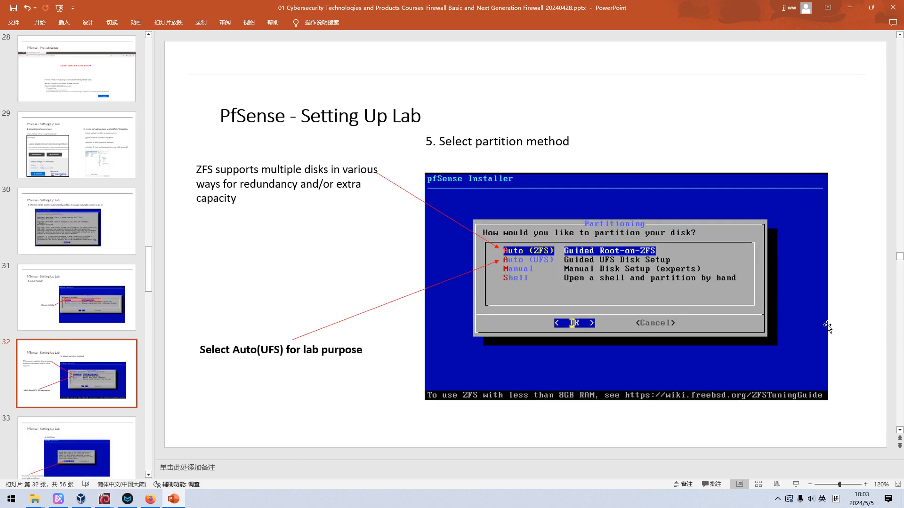
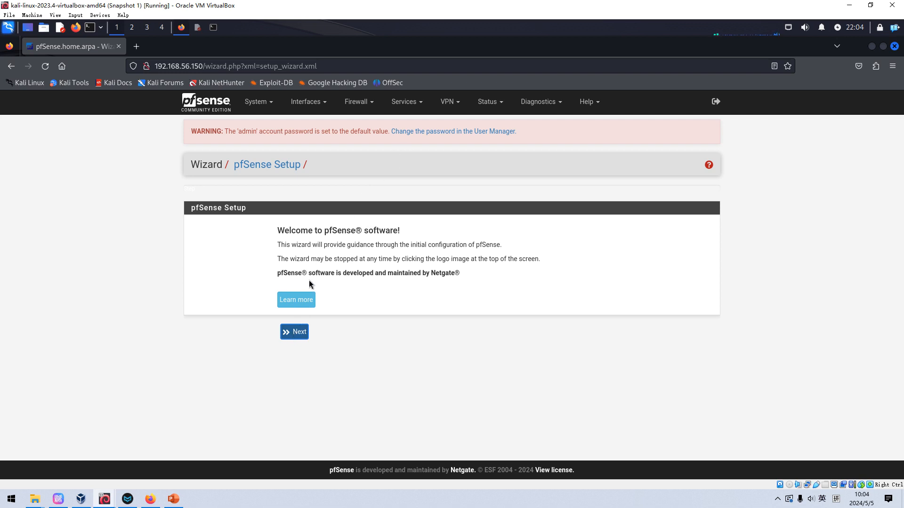
- Go to Firewall > Rules to list the WAN interface's firewall rules
left_click(358, 102)
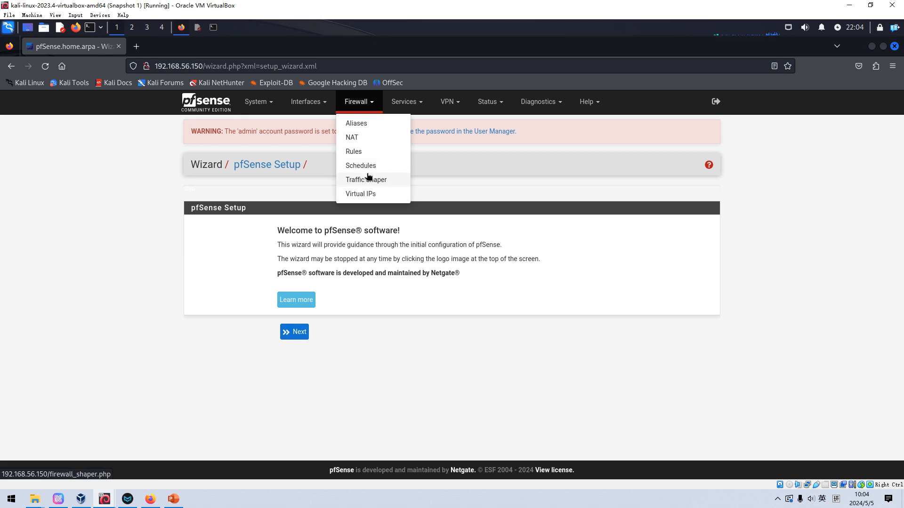
left_click(357, 151)
- Add a new WAN pass rule at the top for IPv4 TCP from any source, and save it
left_click(498, 348)
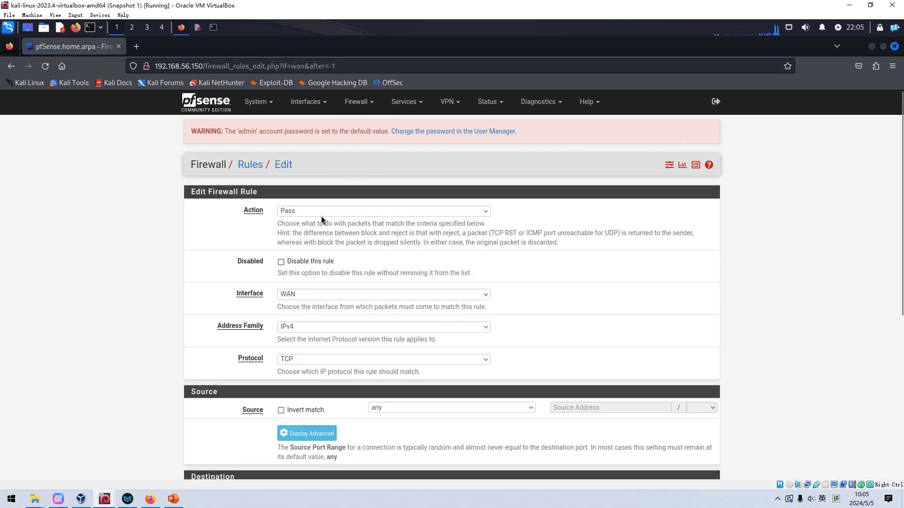
left_click(331, 362)
left_click(330, 361)
scroll(359, 358, "down", 2)
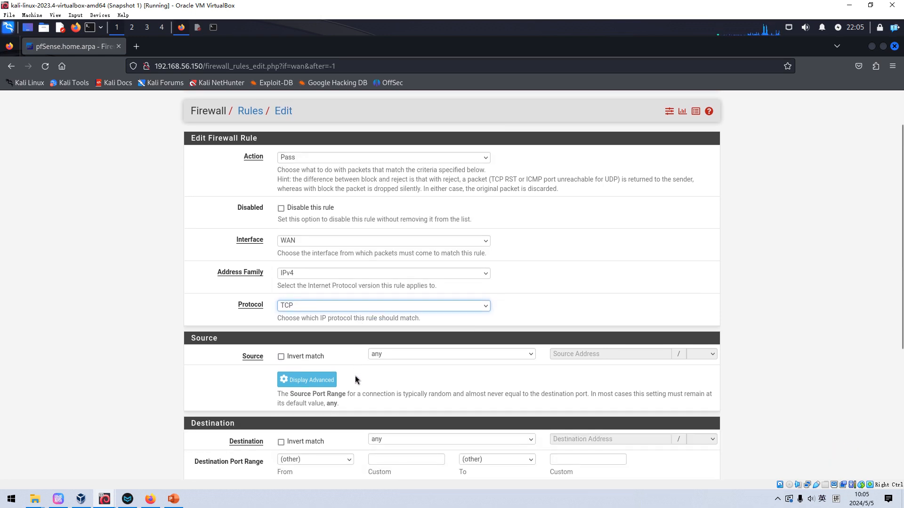
scroll(358, 379, "down", 2)
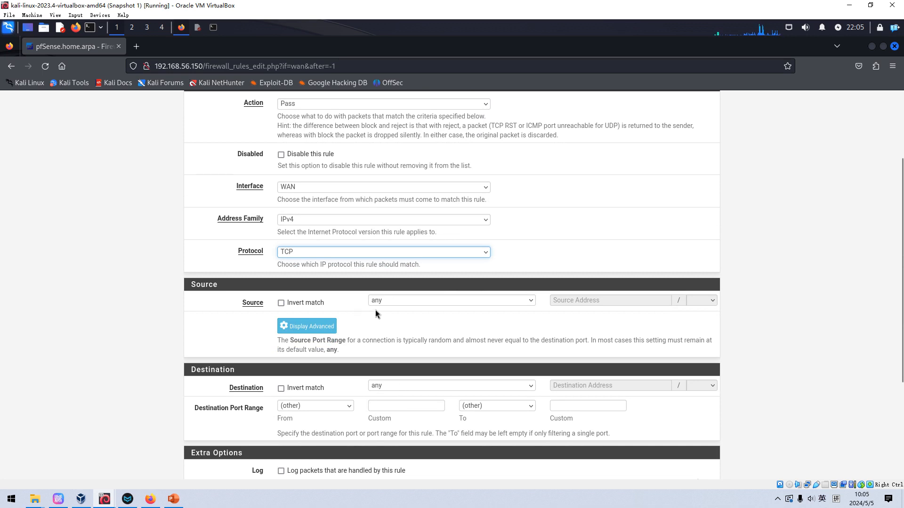
scroll(401, 386, "down", 4)
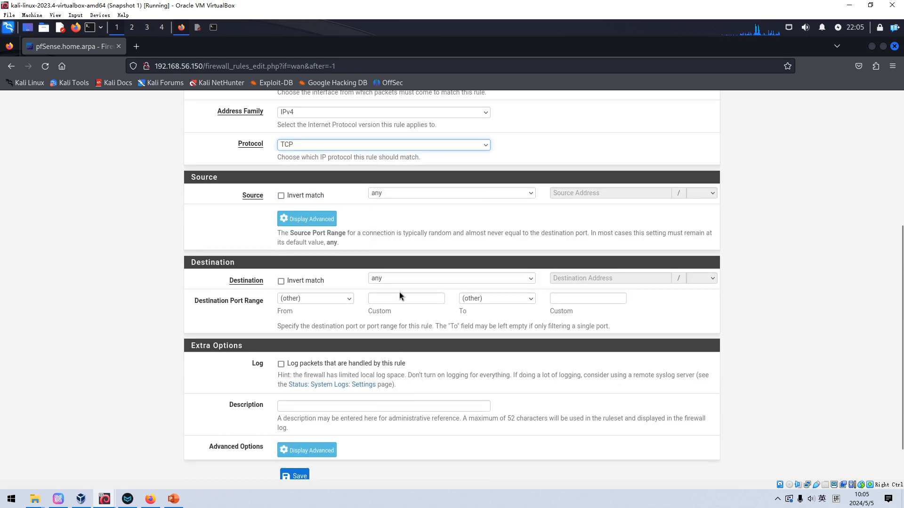
scroll(399, 326, "down", 2)
left_click(296, 429)
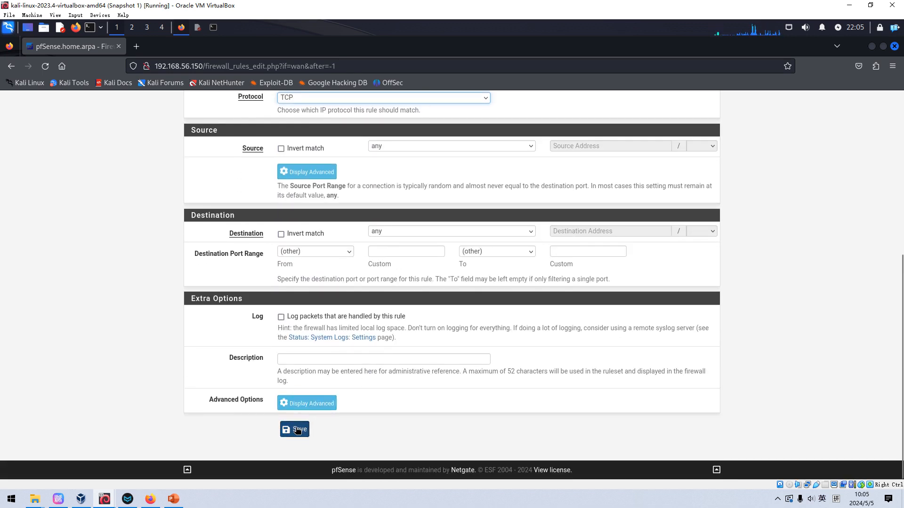
- Apply the firewall rule changes and switch to the Ubuntu VM window
left_click(680, 206)
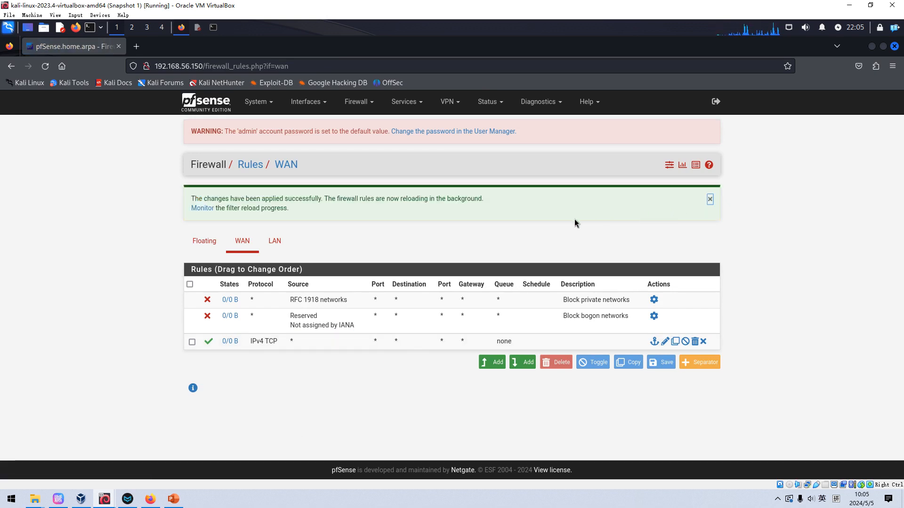
mouse_move(106, 498)
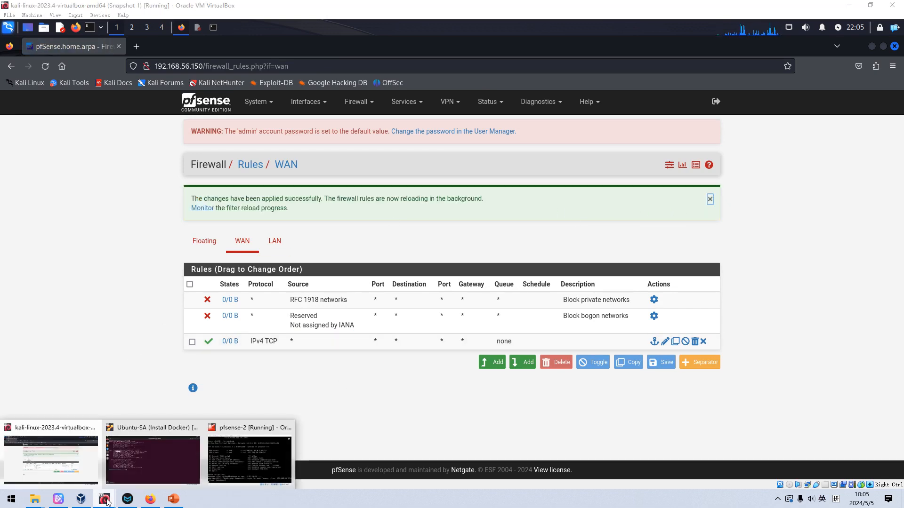
left_click(142, 447)
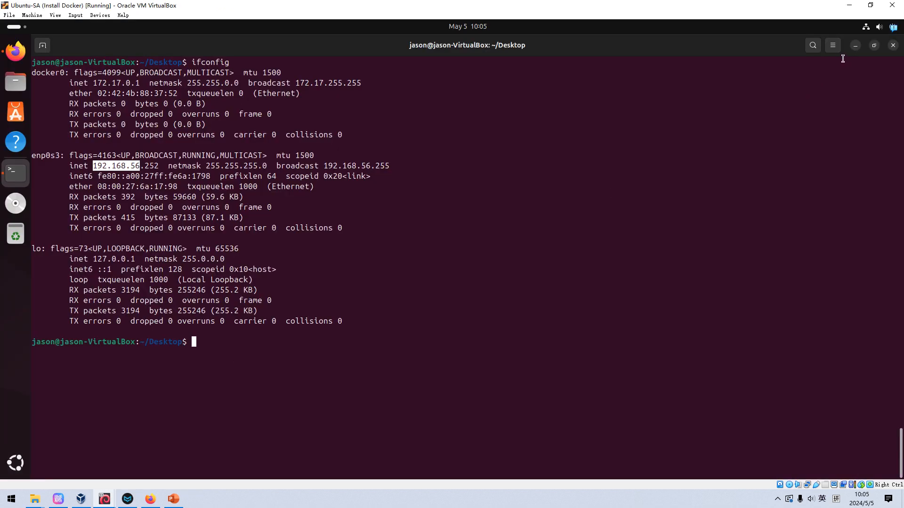
- Open the wired connection's IPv4 settings in Ubuntu and switch addressing to Manual
left_click(865, 29)
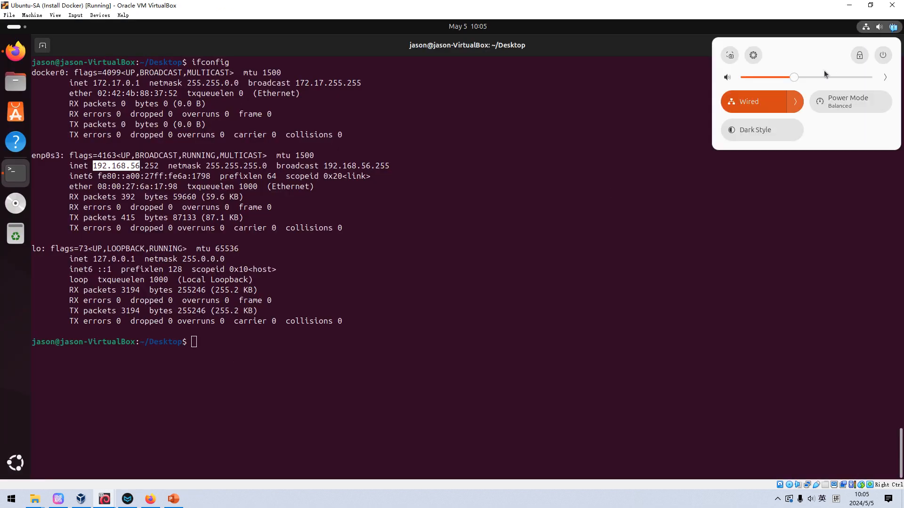
left_click(796, 102)
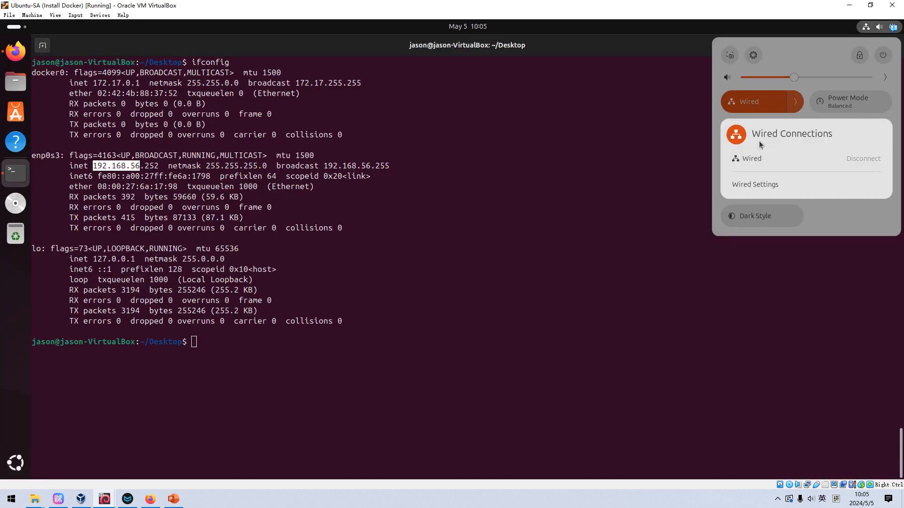
left_click(761, 184)
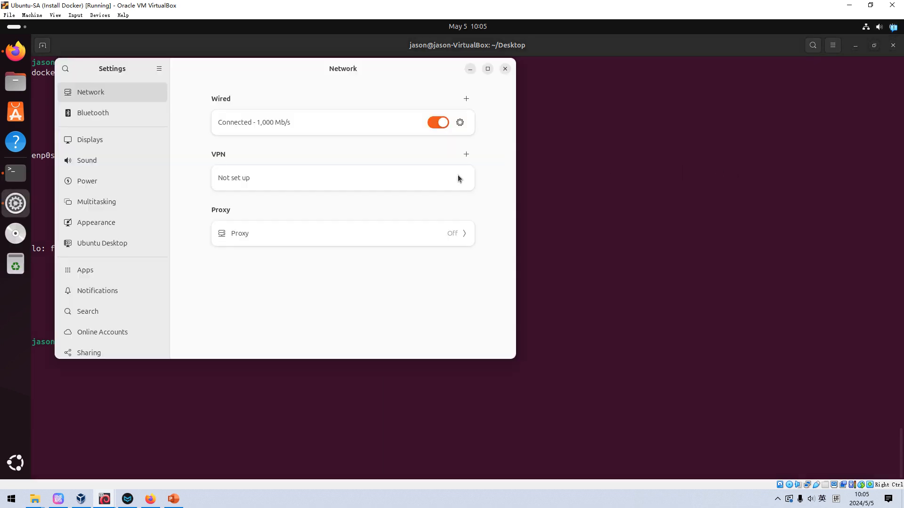
left_click(460, 122)
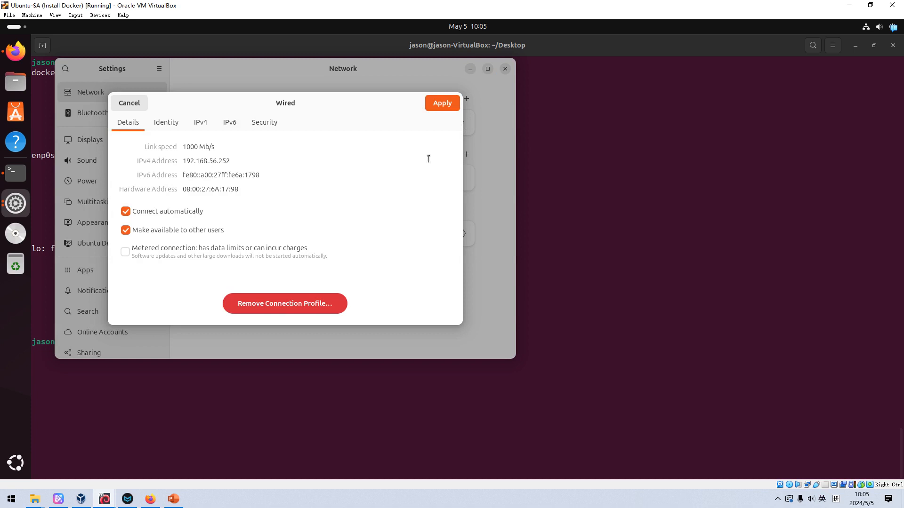
left_click(201, 124)
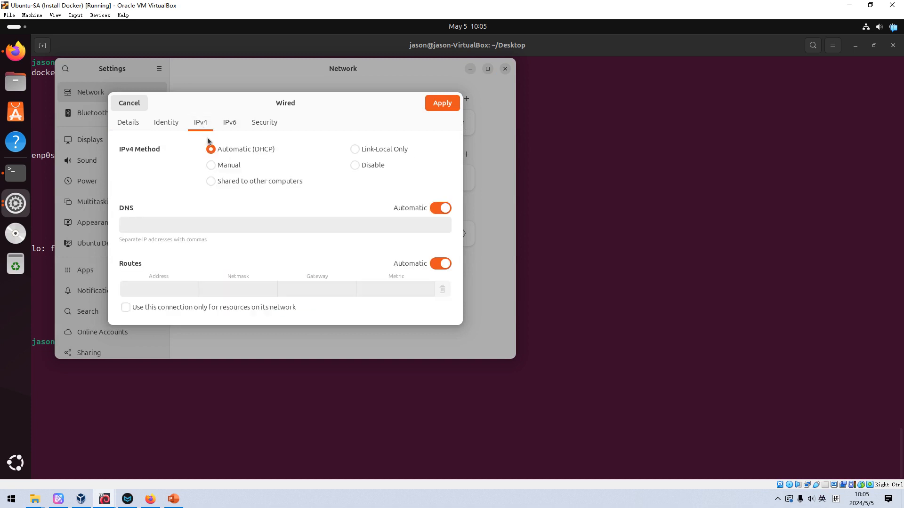
left_click(213, 165)
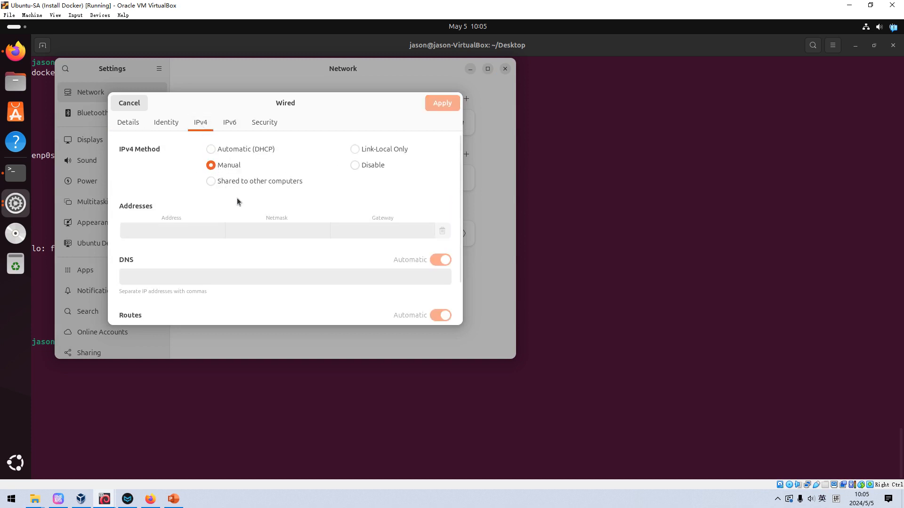
- Enter address 192.168.56.151, netmask 255.255.255.0, gateway 192.168.56.150, DNS 1.1.1.1, and apply
left_click(195, 230)
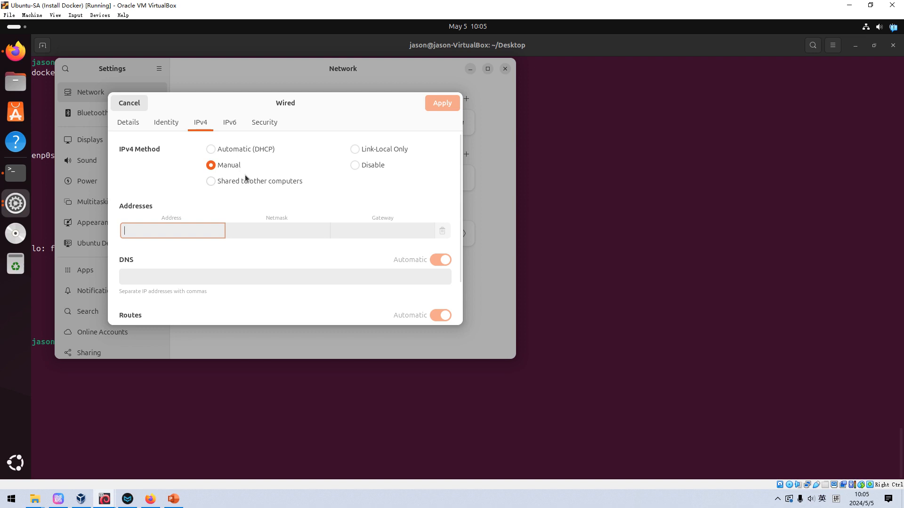
type("192.168.56.151")
left_click(264, 233)
type("255.255.255.0")
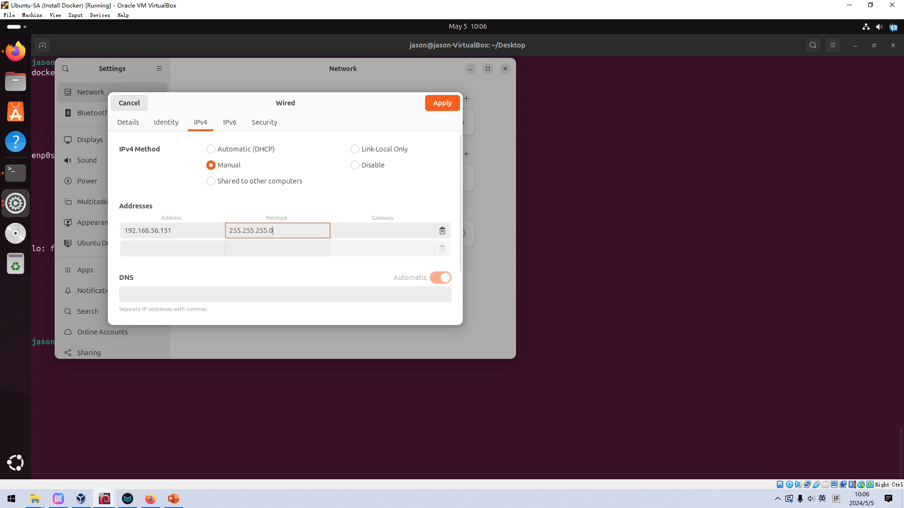
left_click(398, 230)
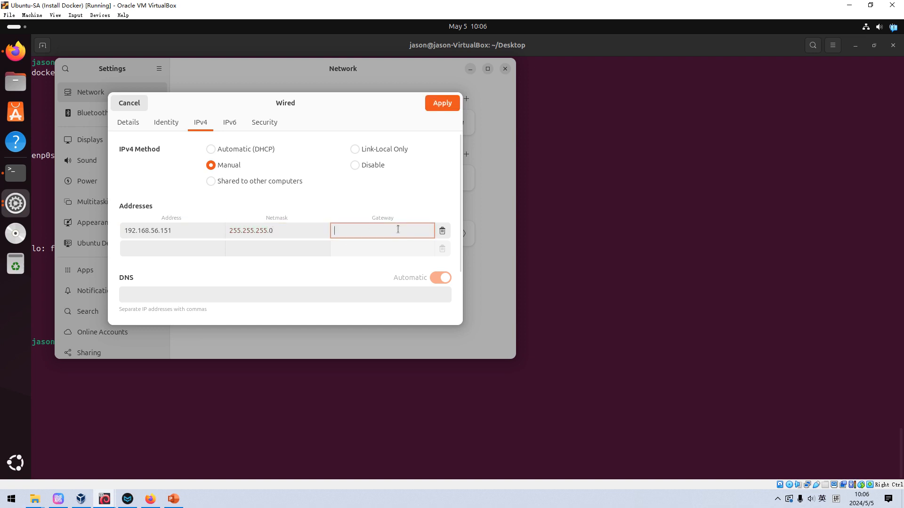
type("192.168.56.")
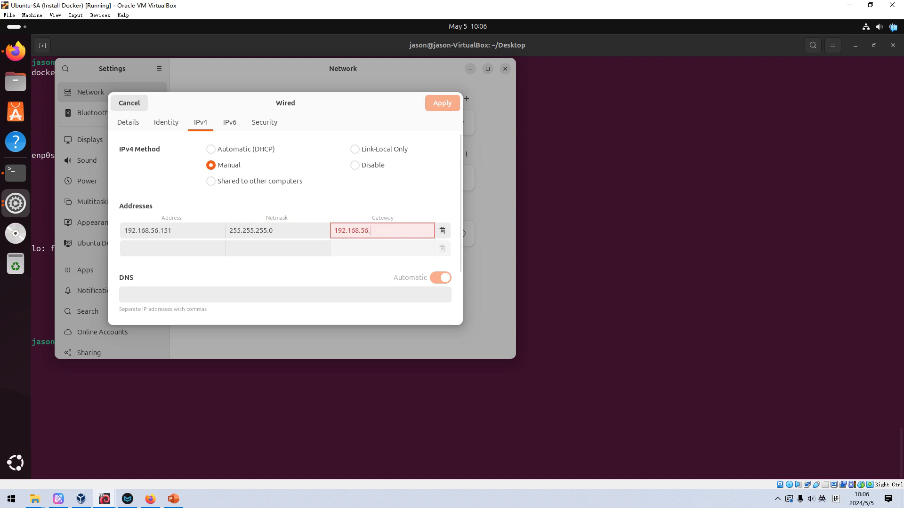
type("150")
left_click(258, 294)
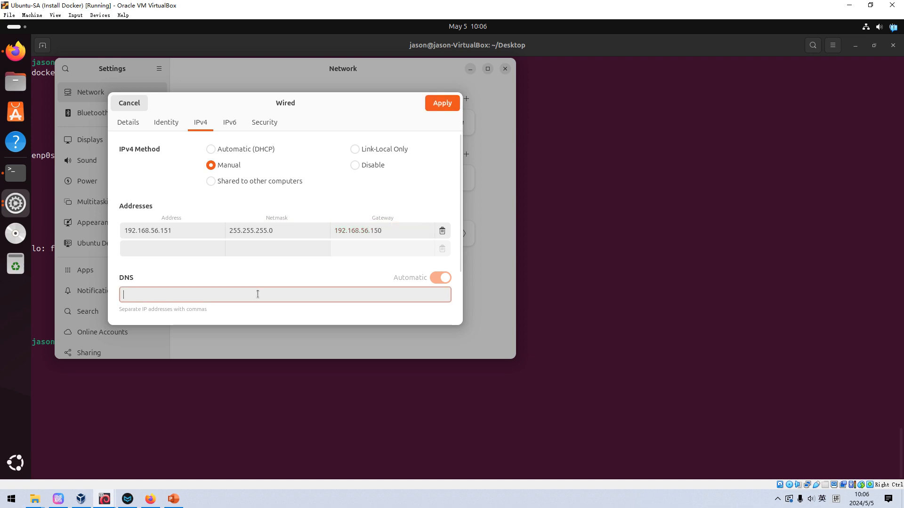
type("1.1.1.1")
left_click(444, 106)
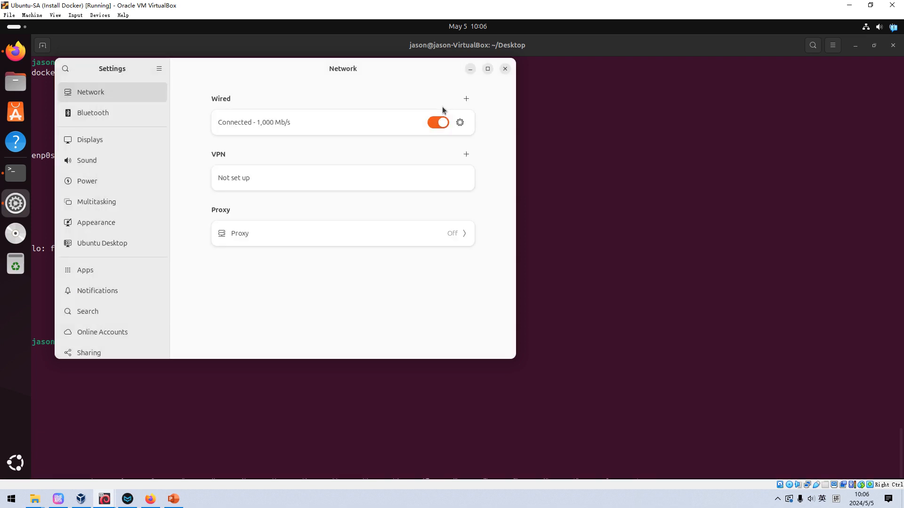
- Close Settings and restart the VM with the reboot command in the terminal
left_click(505, 69)
left_click(323, 351)
type("reboot")
key("Return")
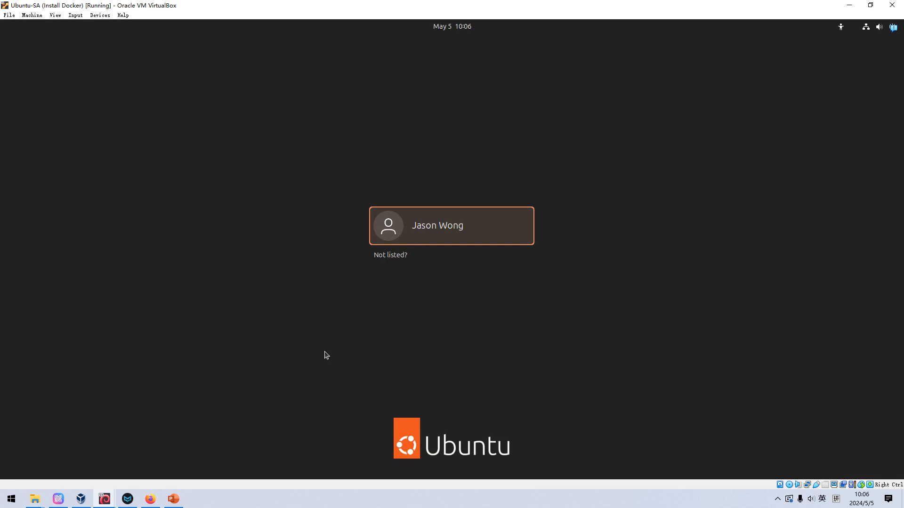
- Log back in on the login screen with the user account's password
left_click(445, 243)
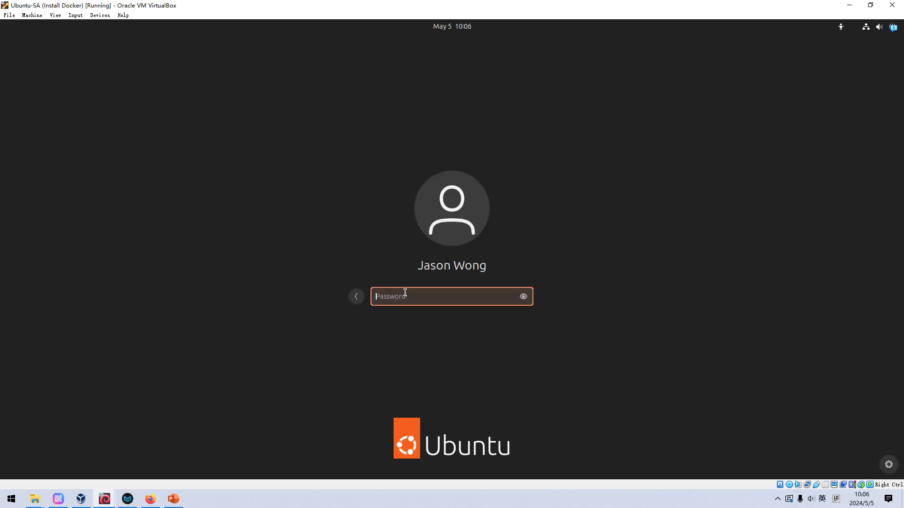
type("******")
key("Return")
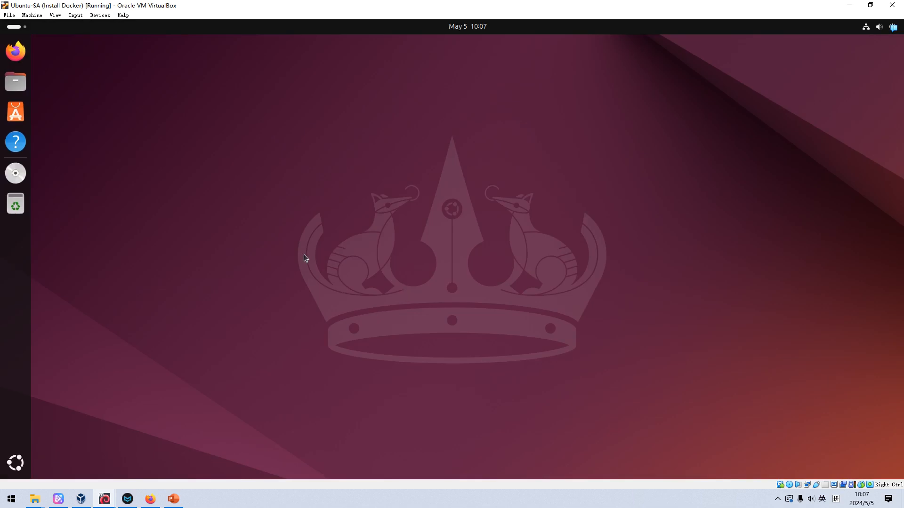
- Launch Firefox and try loading a typed web address
left_click(15, 51)
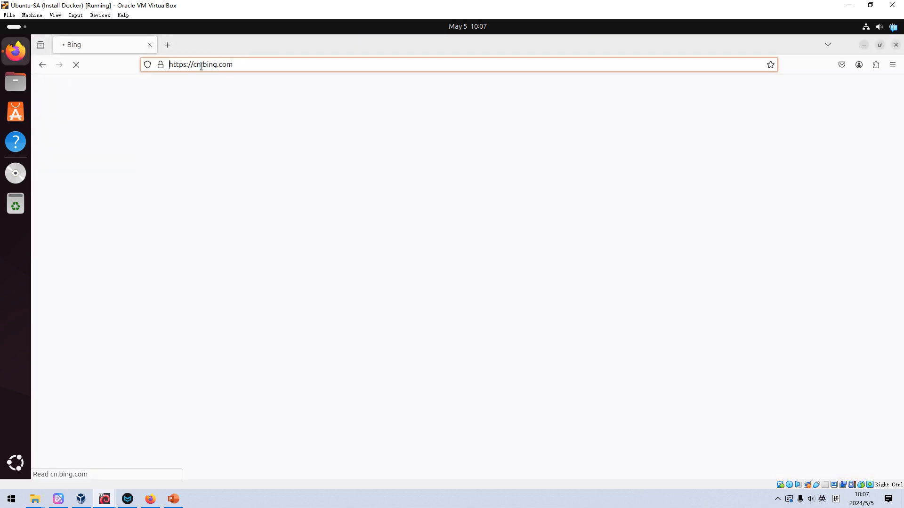
type("htt")
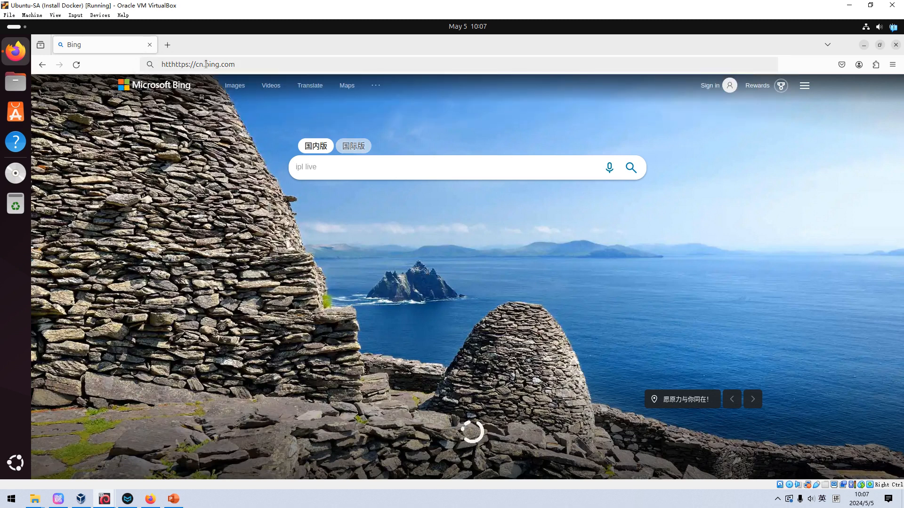
left_click(275, 64)
left_click(275, 63)
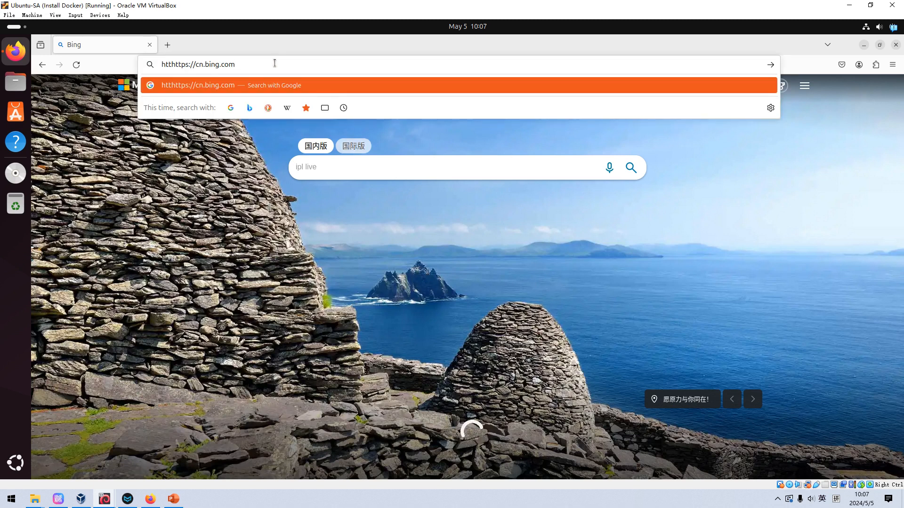
key("Return")
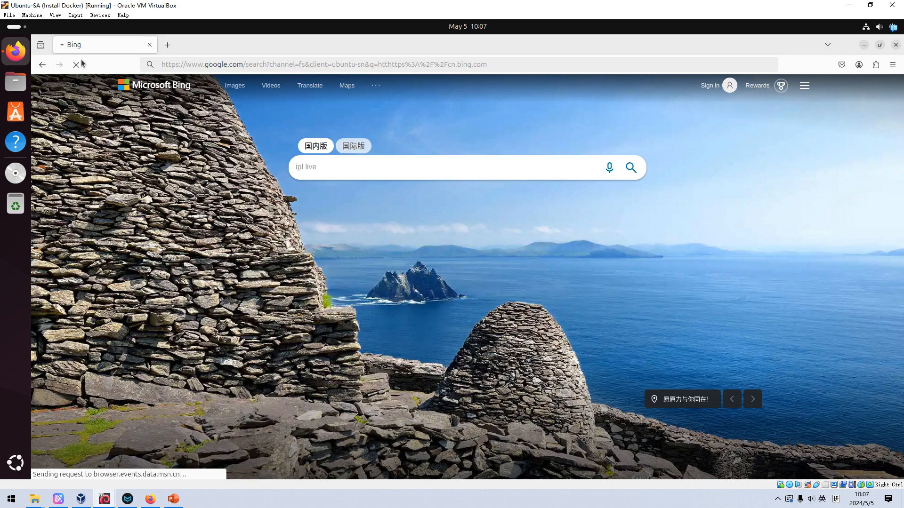
left_click(166, 41)
left_click(148, 45)
type("www")
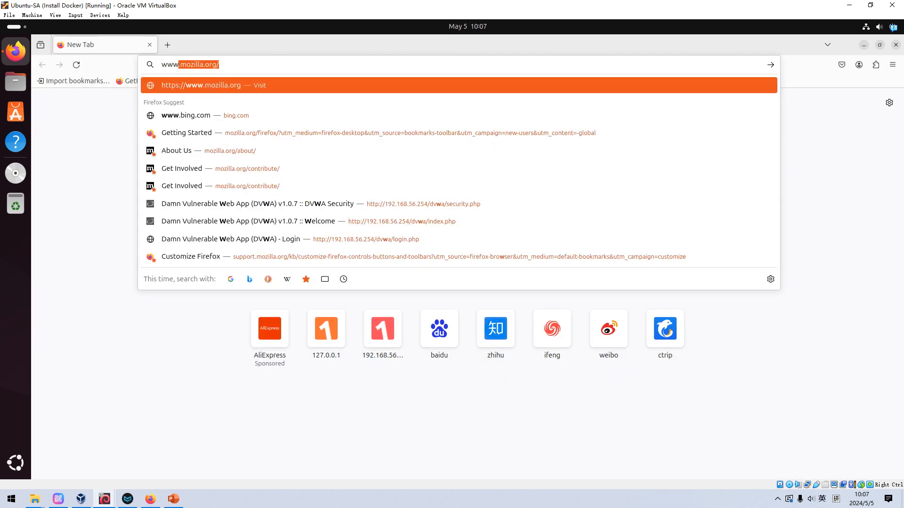
type(".bing.com")
key("Return")
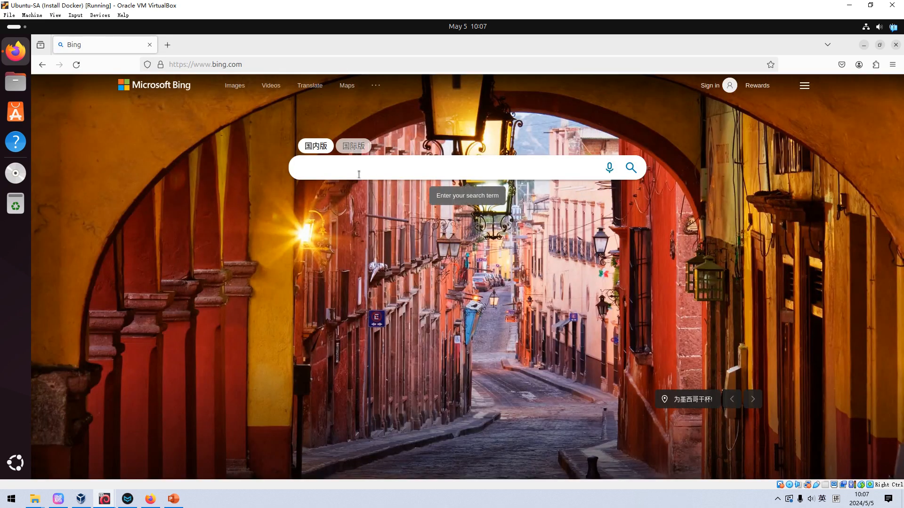
- Search Bing for 'pfsense', then bring the PowerPoint lab slides back to the front
left_click(357, 168)
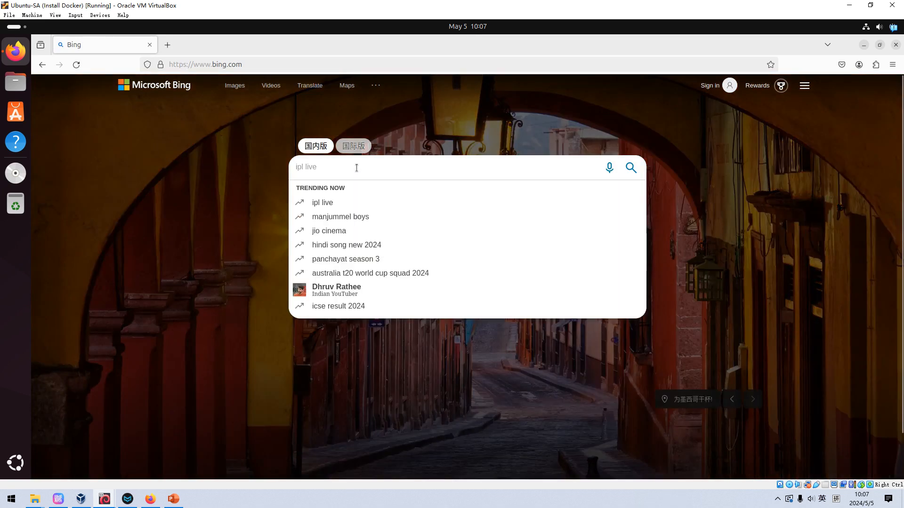
type("pfsense")
key("Return")
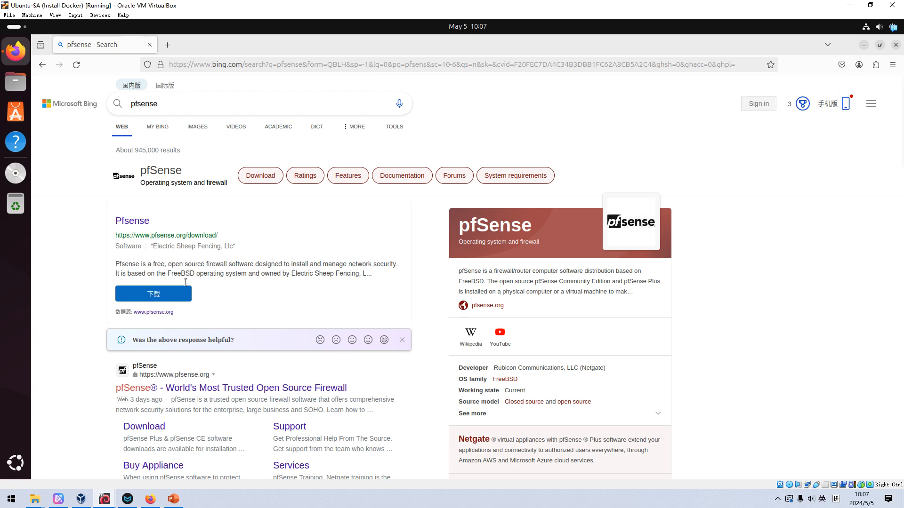
left_click(173, 502)
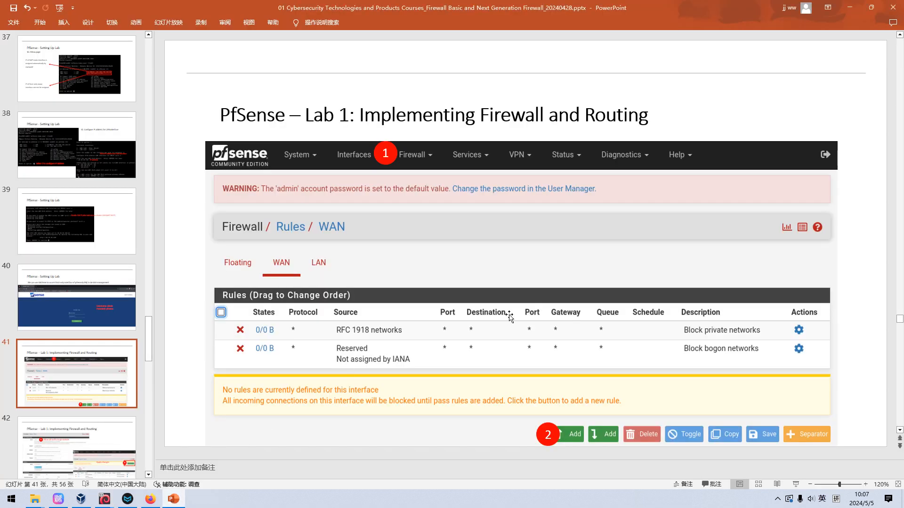